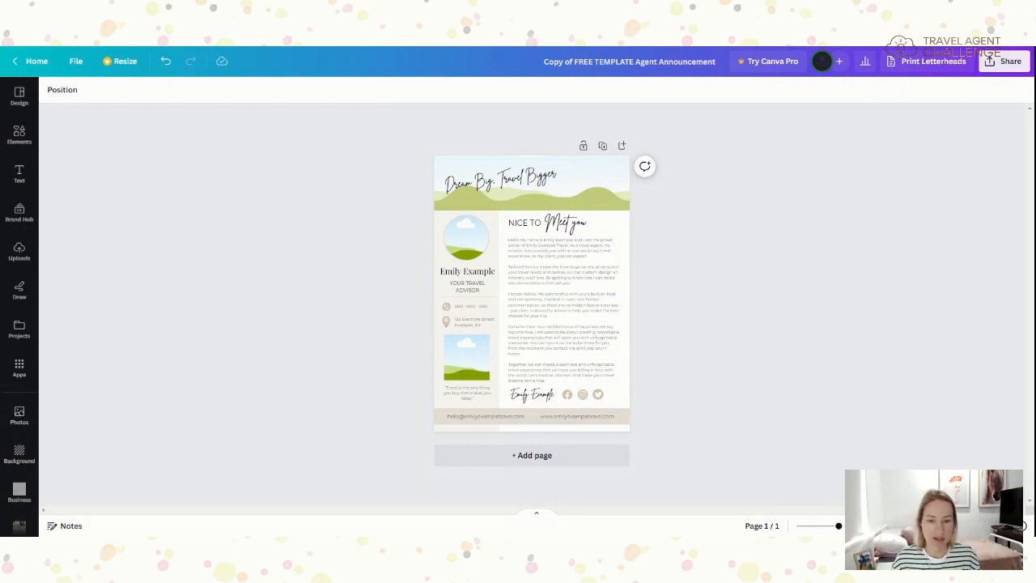
Find the uploaded portrait of the woman in the black top and place it in the circular frame
mouse_move(838, 526)
mouse_down()
mouse_move(859, 526)
mouse_move(845, 526)
mouse_up()
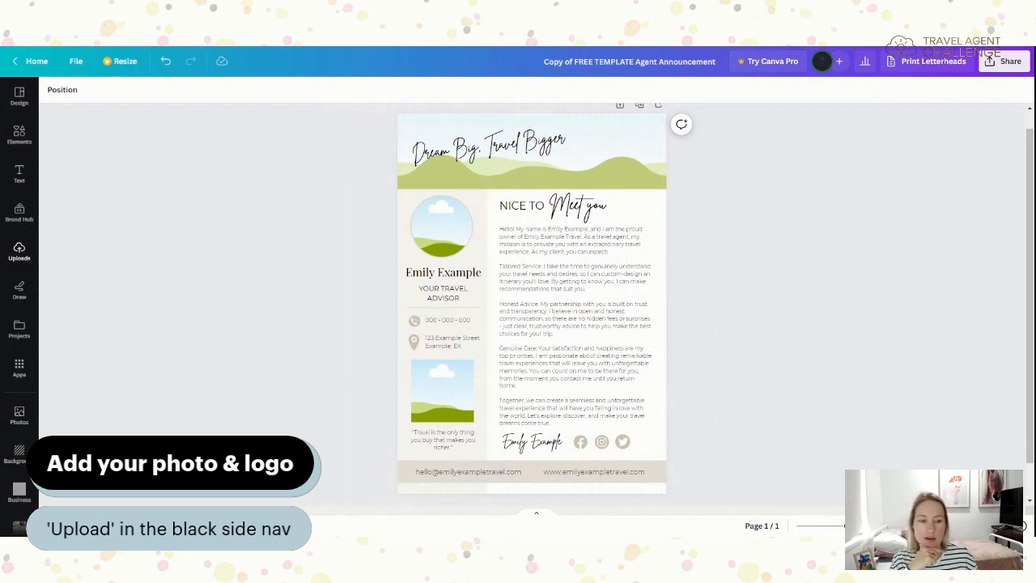
click(20, 263)
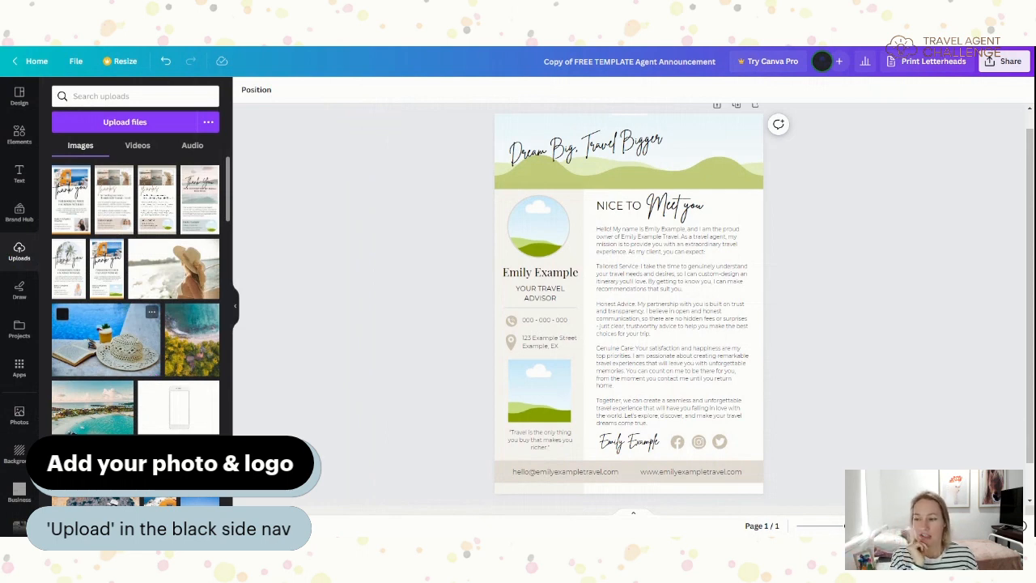
scroll(142, 311, down, 5)
scroll(143, 311, up, 5)
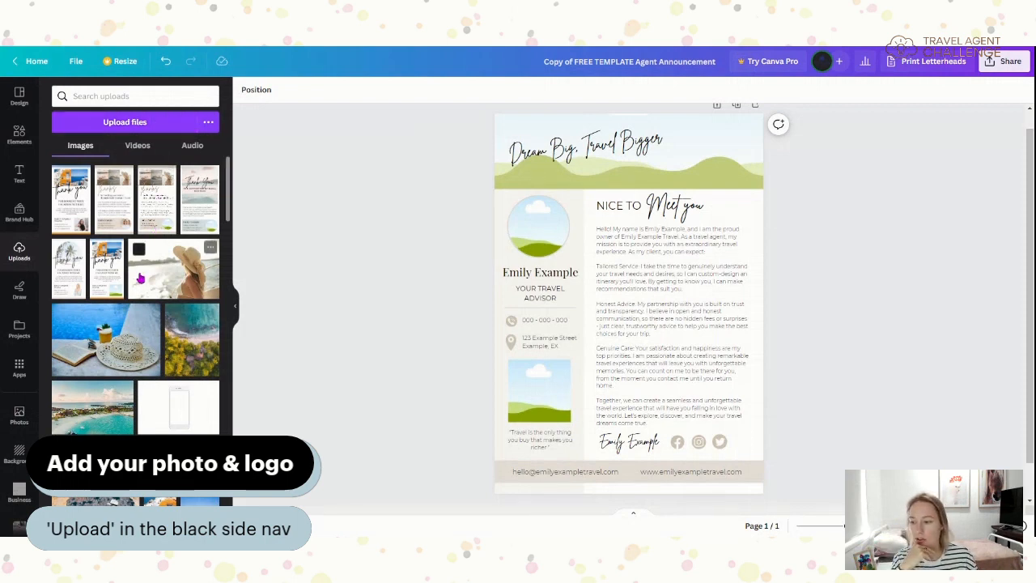
scroll(139, 319, down, 5)
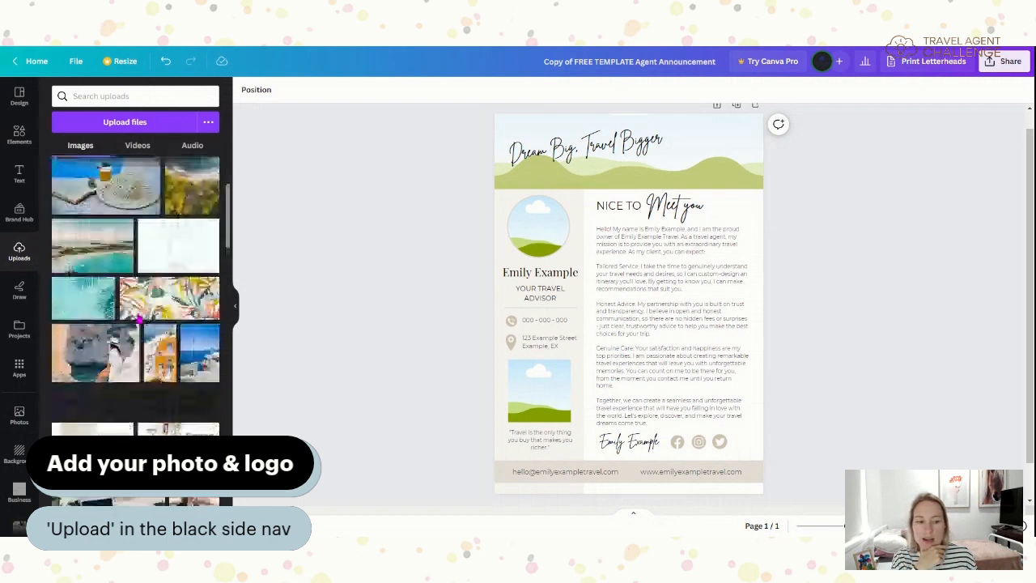
scroll(135, 295, down, 3)
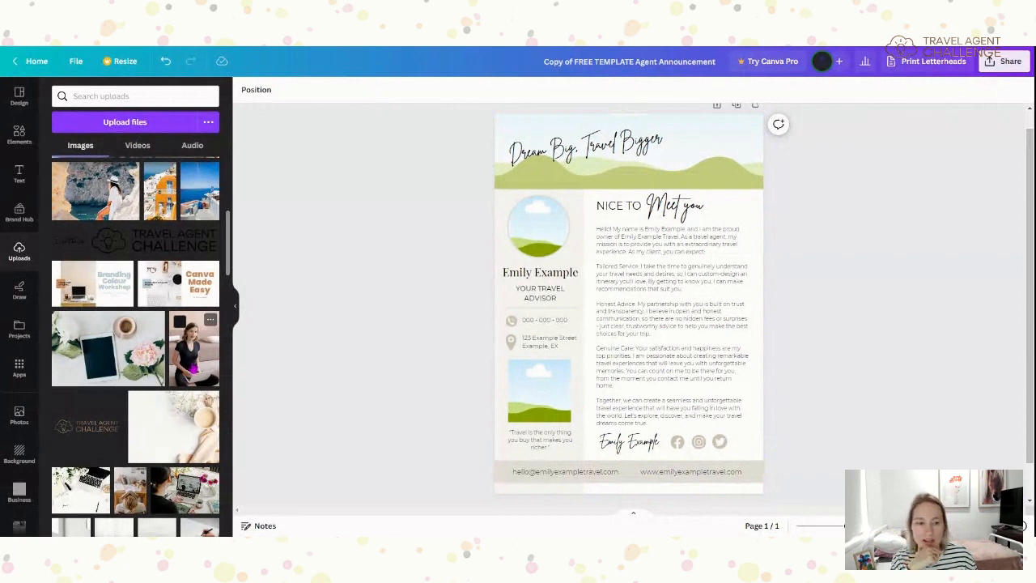
drag(197, 368, 556, 333)
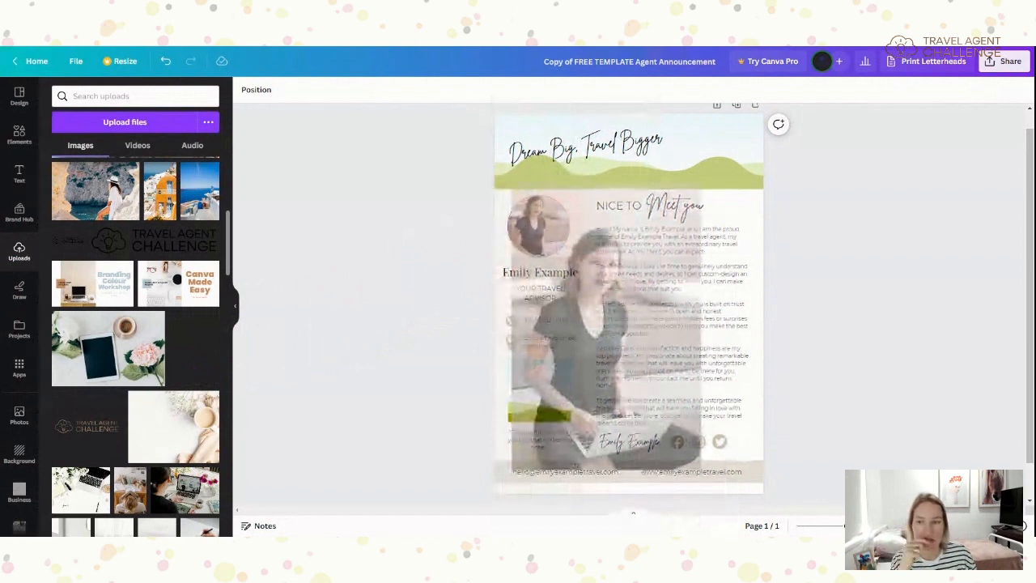
drag(542, 233, 540, 230)
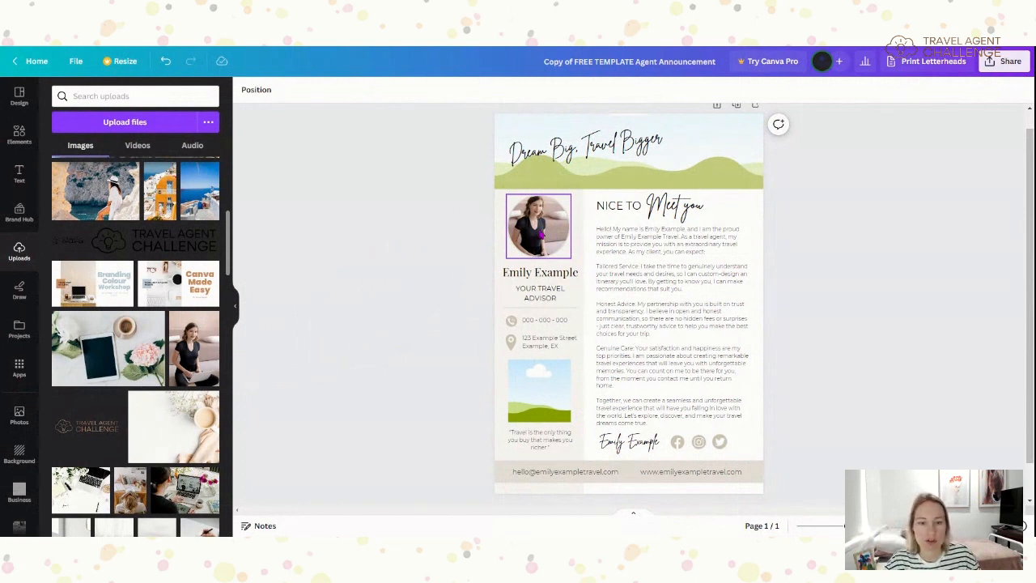
Enlarge the portrait within its circular frame and reposition it so the face and shoulders are centred
double_click(538, 230)
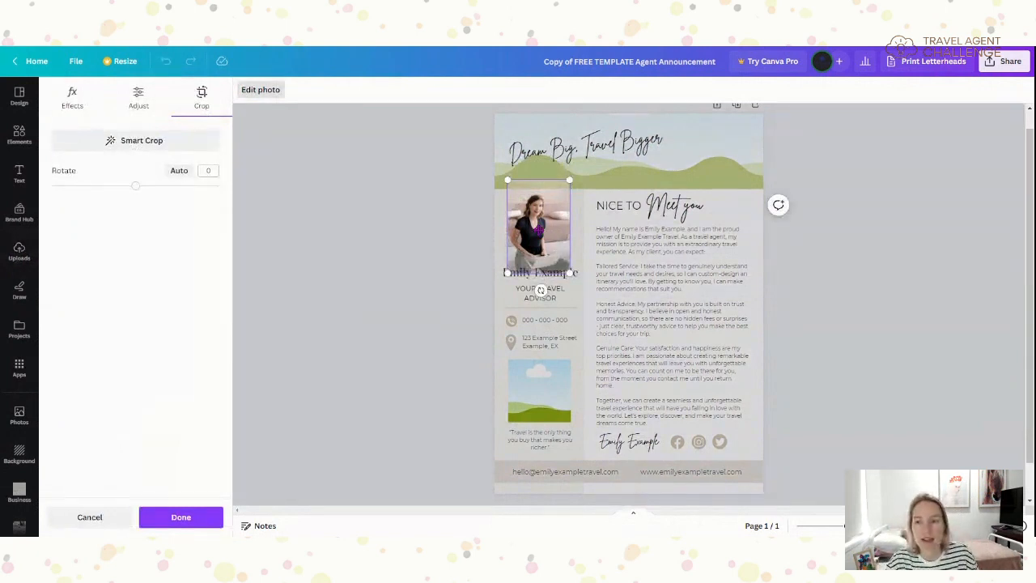
drag(539, 230, 542, 254)
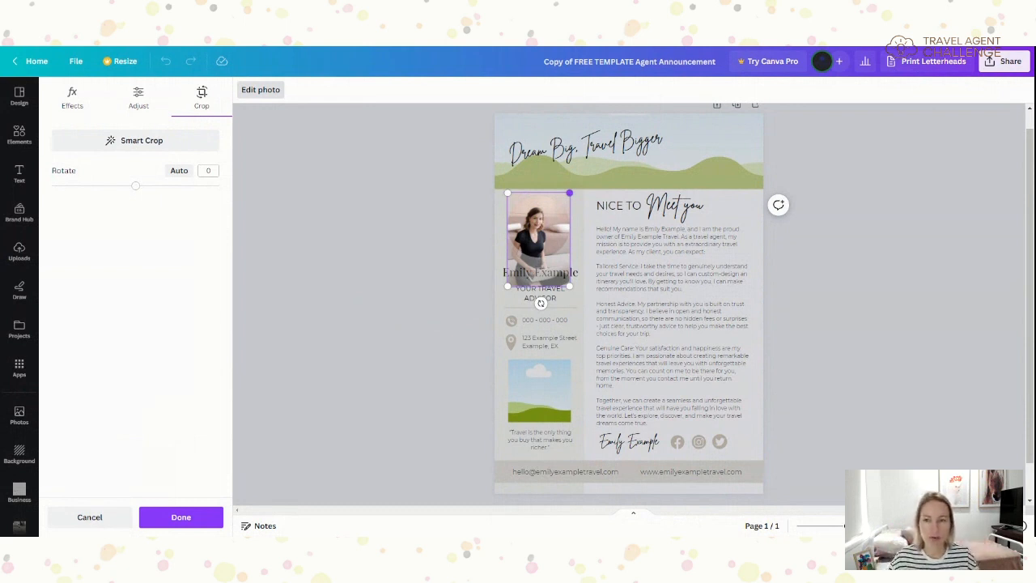
drag(570, 193, 597, 179)
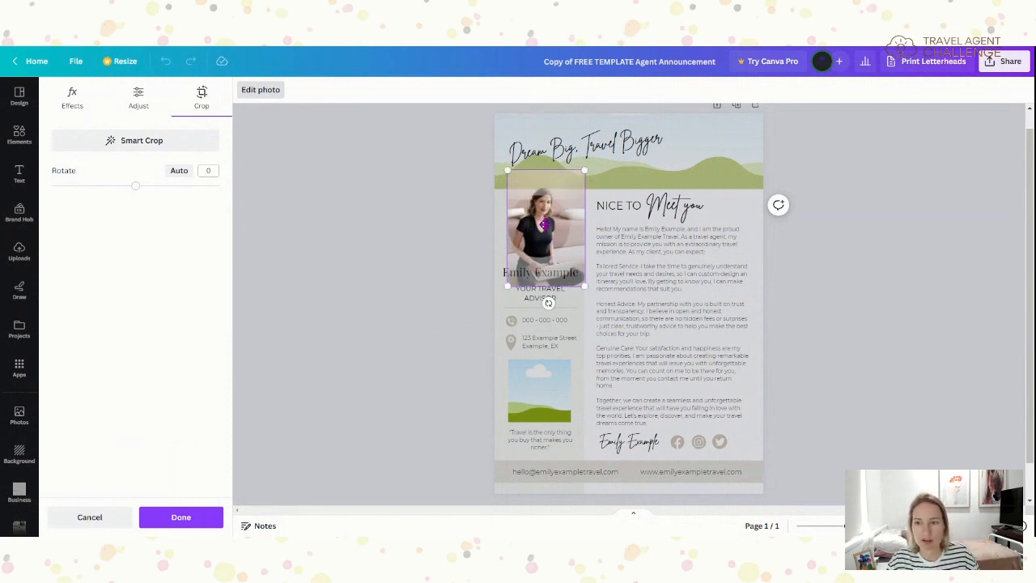
drag(545, 224, 540, 240)
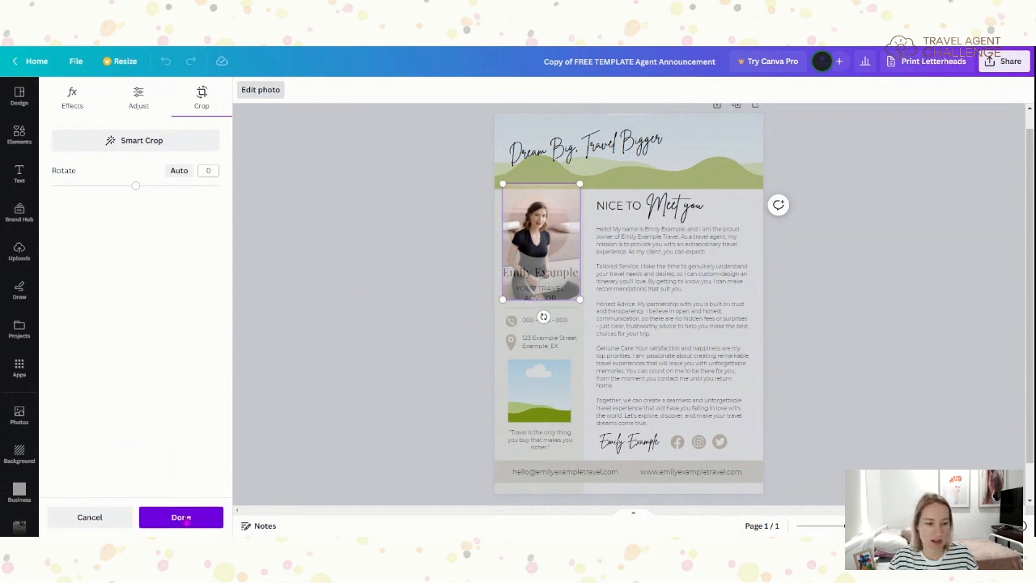
click(182, 518)
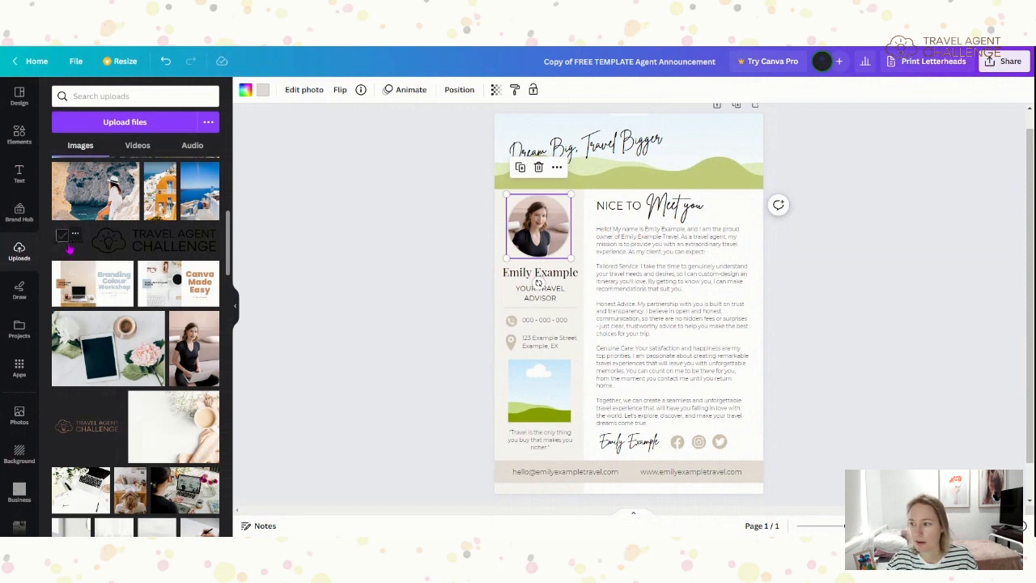
Place the uploaded black Travel Agent Challenge logo in the square frame above the travel quote
drag(71, 251, 514, 398)
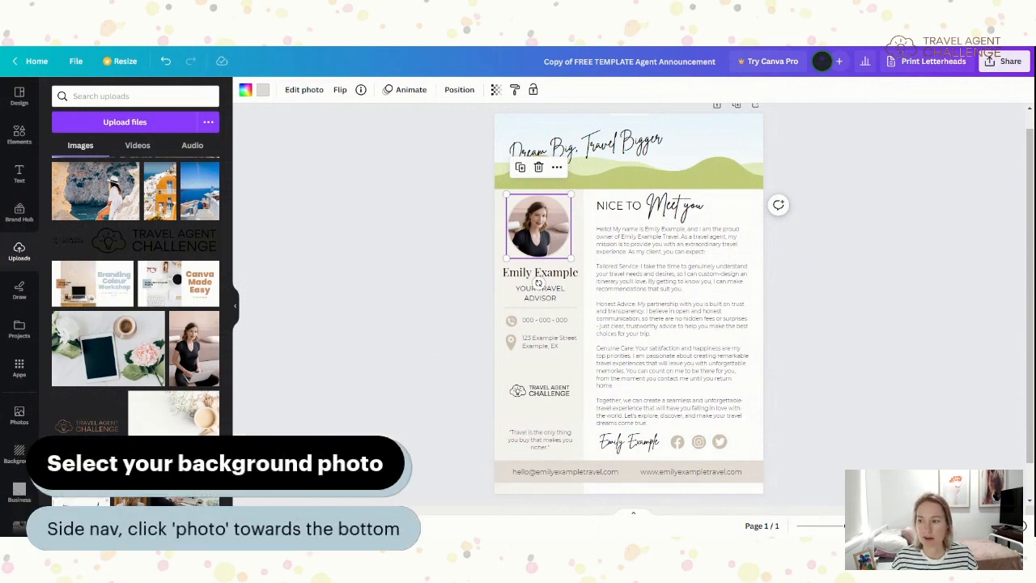
click(235, 306)
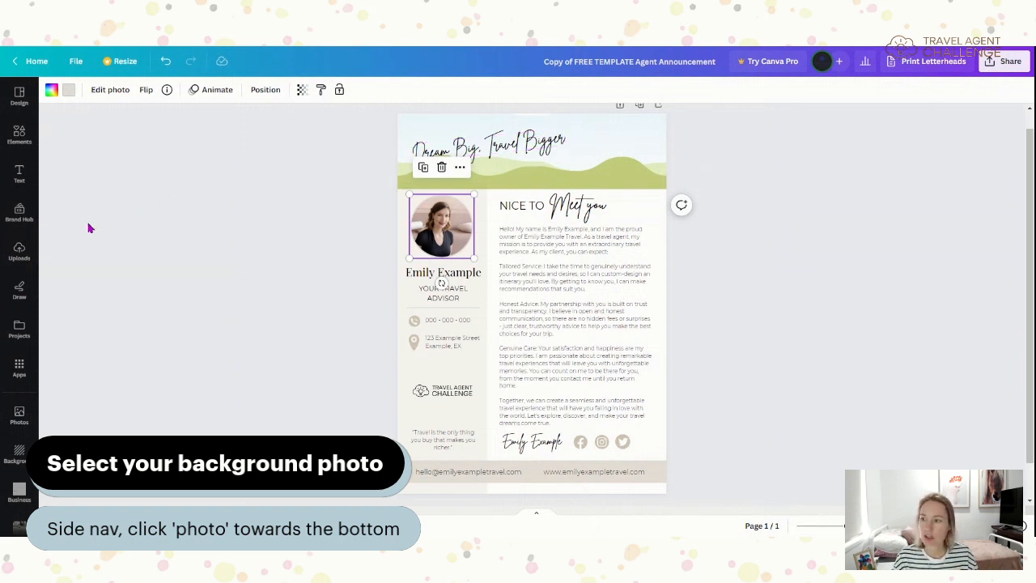
Search the photo library for "greece" and browse the results for a suitable header background photo
click(20, 417)
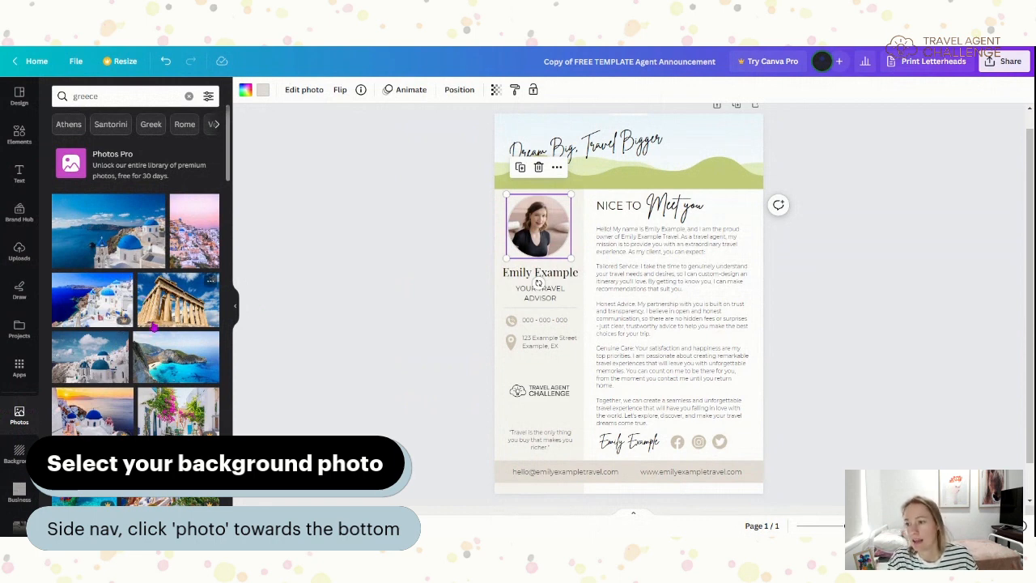
scroll(154, 327, down, 3)
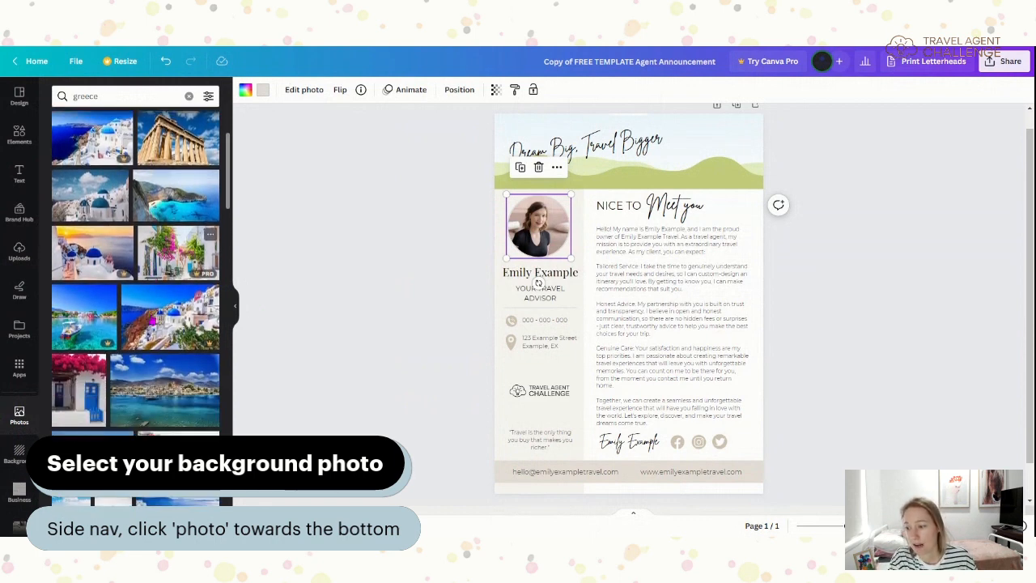
scroll(152, 322, down, 1)
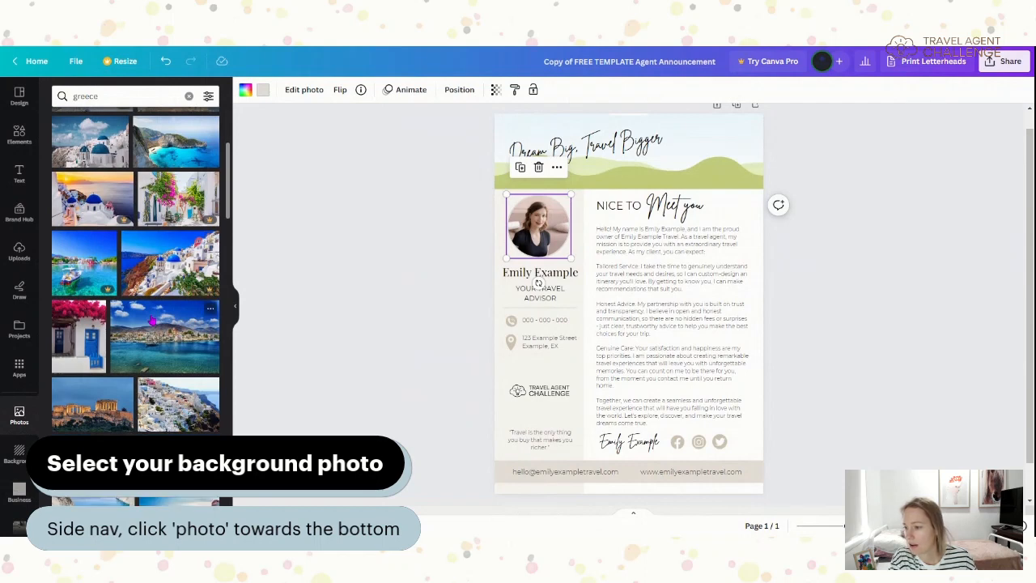
scroll(152, 321, down, 2)
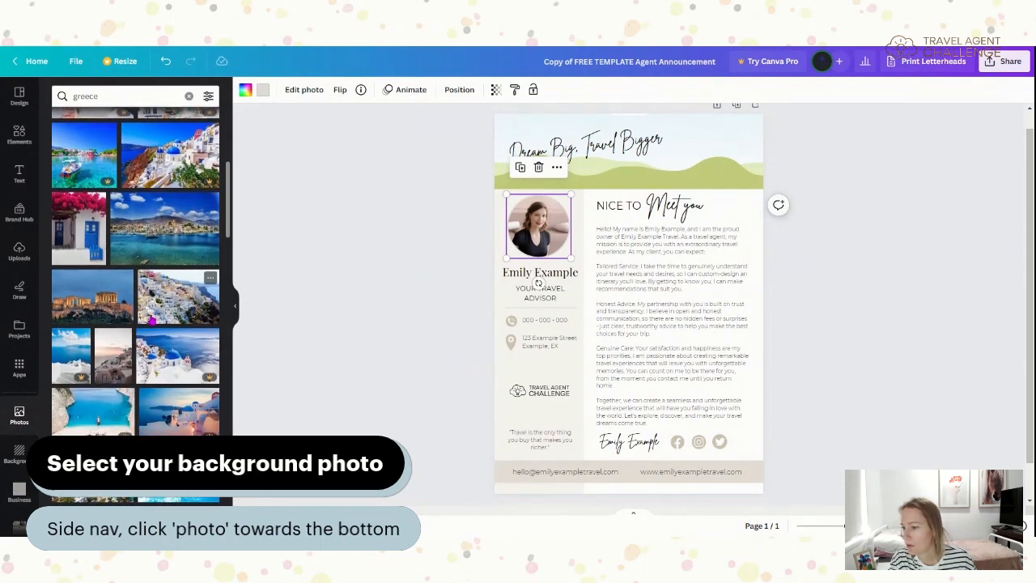
scroll(152, 321, down, 8)
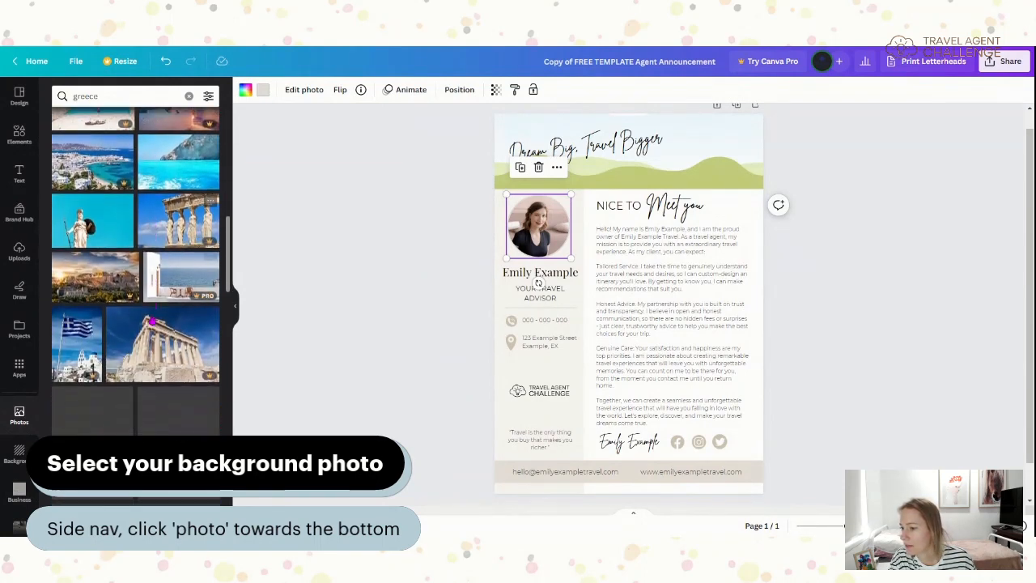
scroll(154, 319, down, 2)
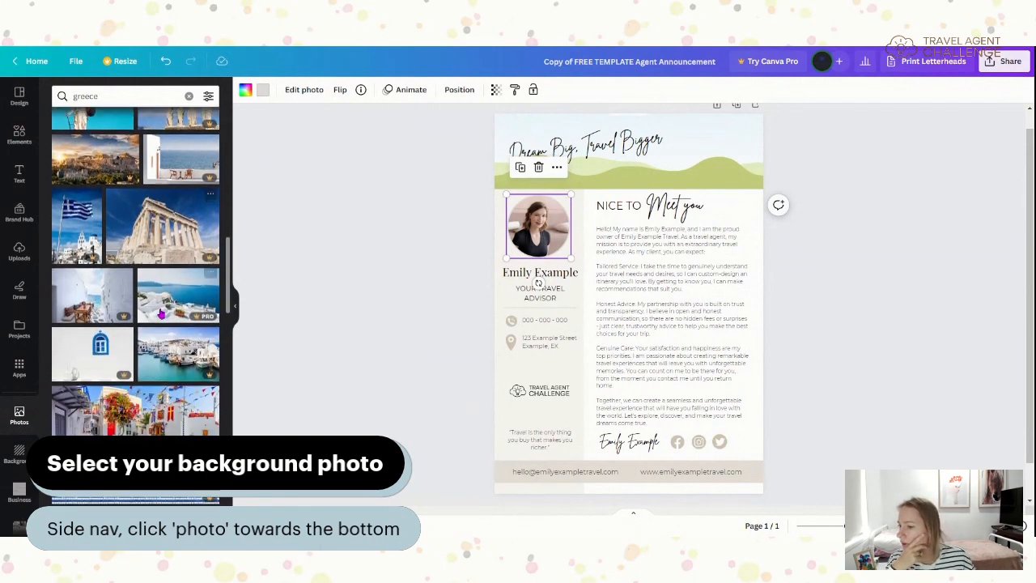
scroll(161, 314, down, 5)
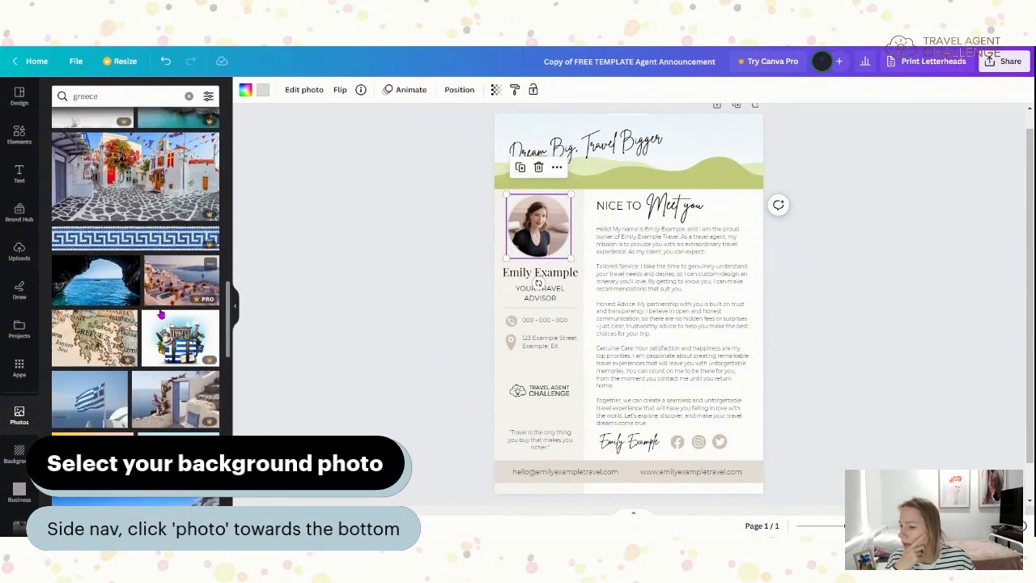
scroll(161, 314, down, 1)
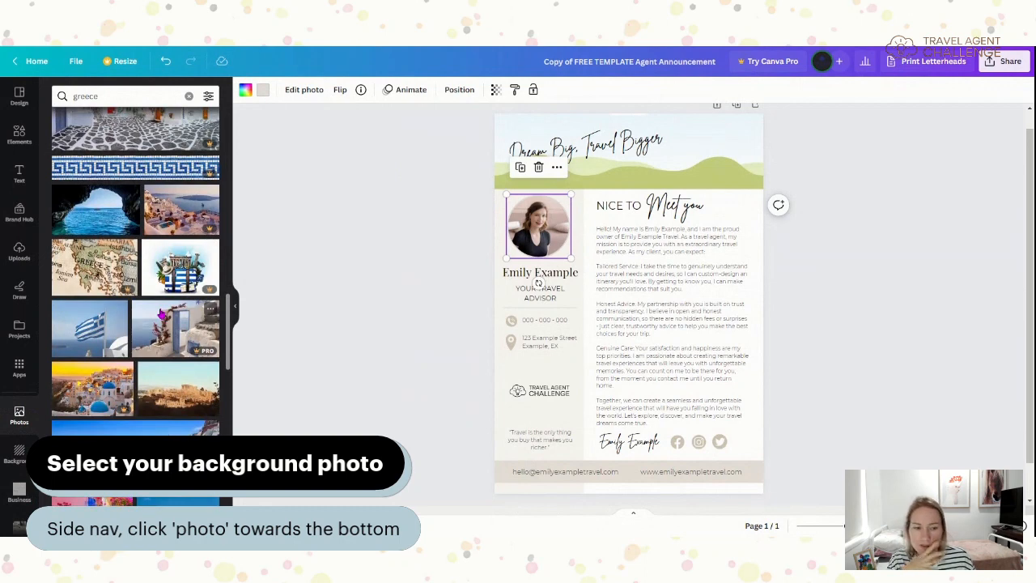
scroll(162, 316, down, 3)
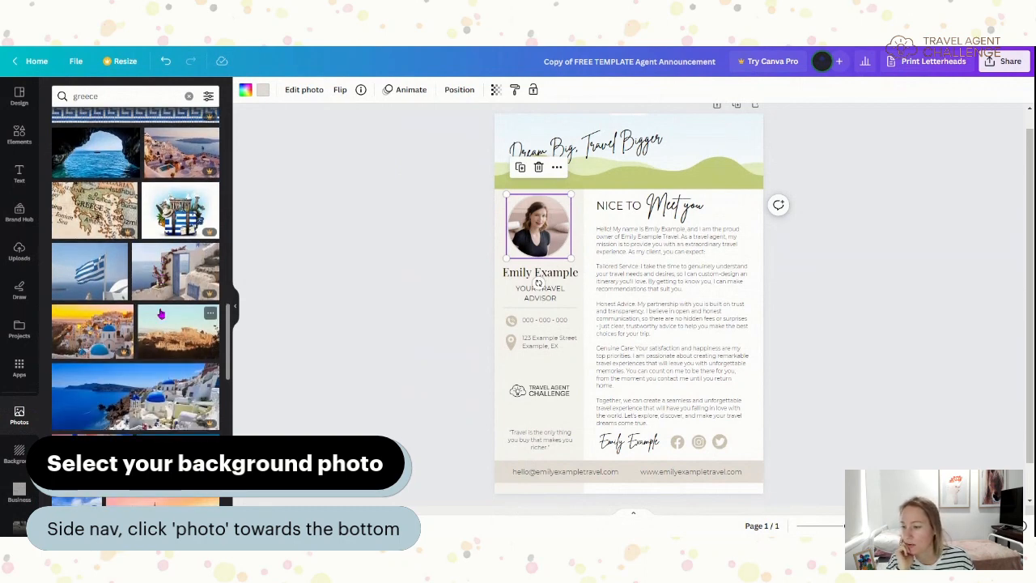
scroll(162, 315, down, 2)
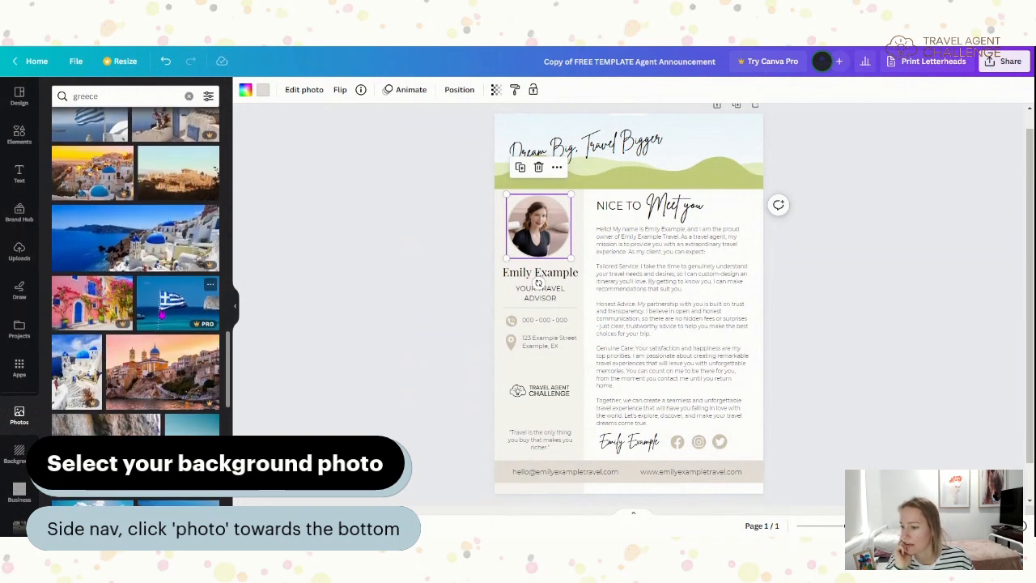
scroll(155, 324, down, 2)
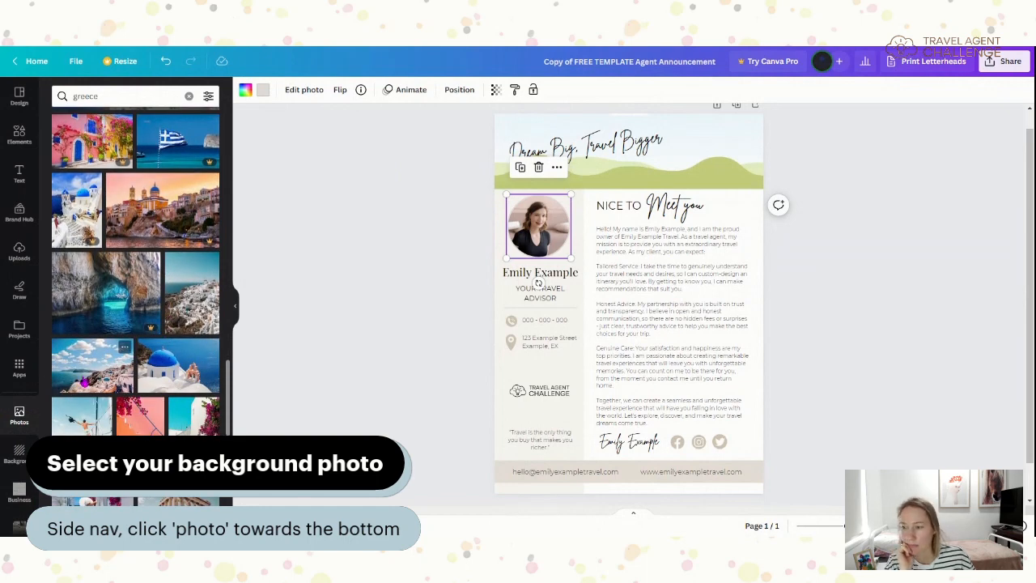
Fill the header frame with the free photo of the coastal hillside village under a cloudy blue sky
click(91, 366)
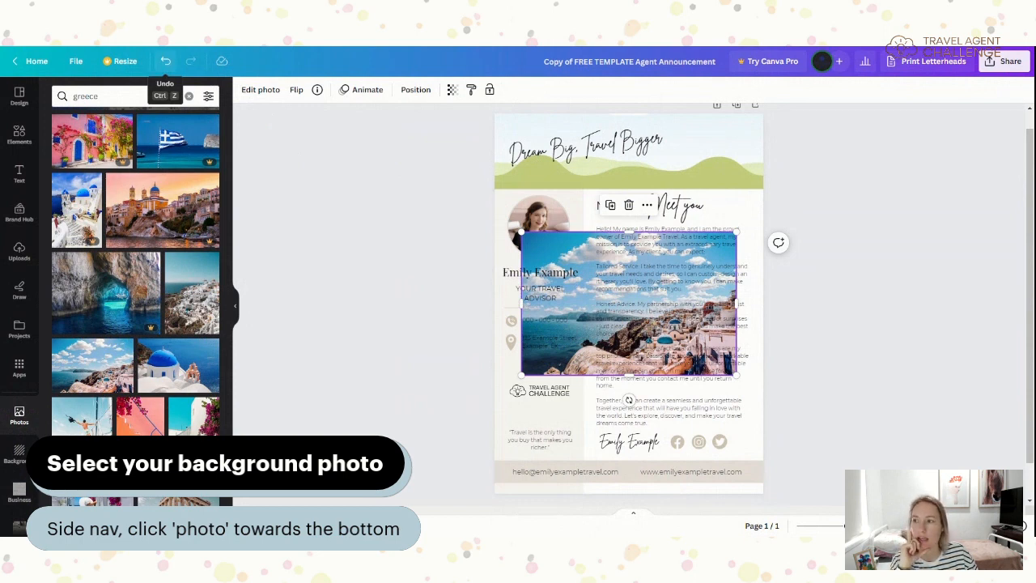
click(165, 62)
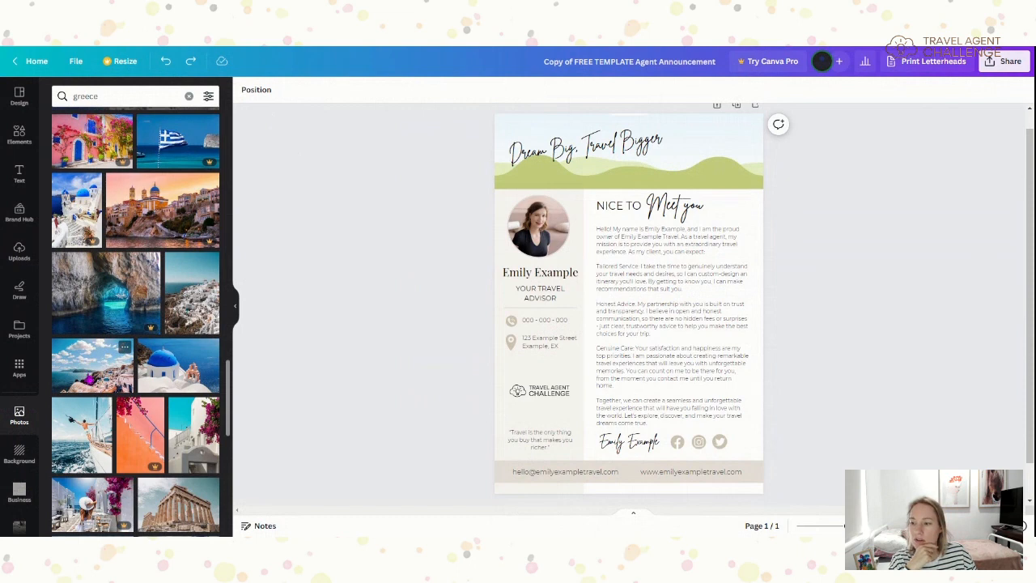
drag(93, 371, 628, 158)
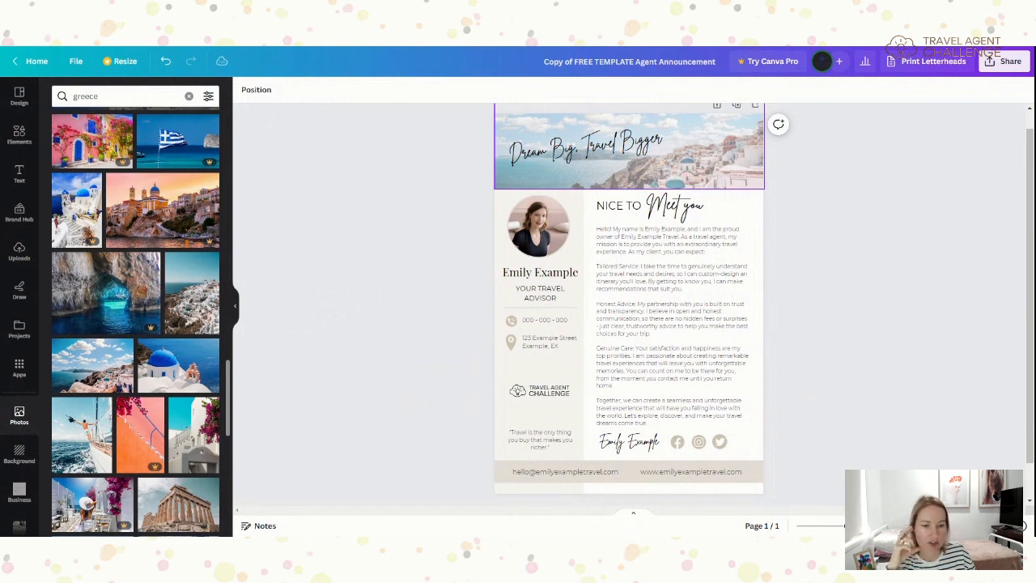
Shift the coastal photo slightly upward within the header frame and apply the crop
double_click(698, 171)
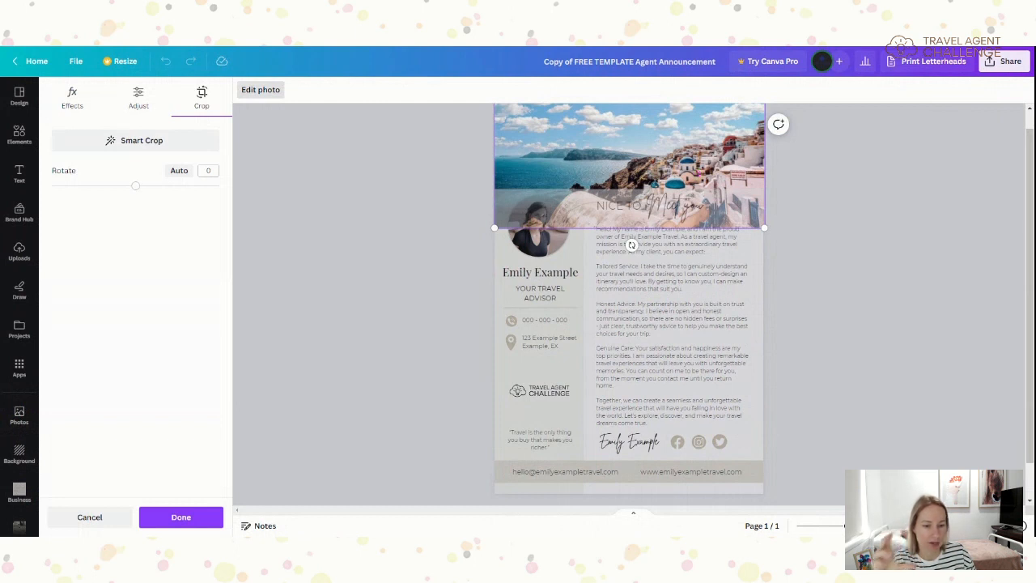
mouse_move(696, 172)
mouse_down()
mouse_move(701, 190)
mouse_move(701, 167)
mouse_up()
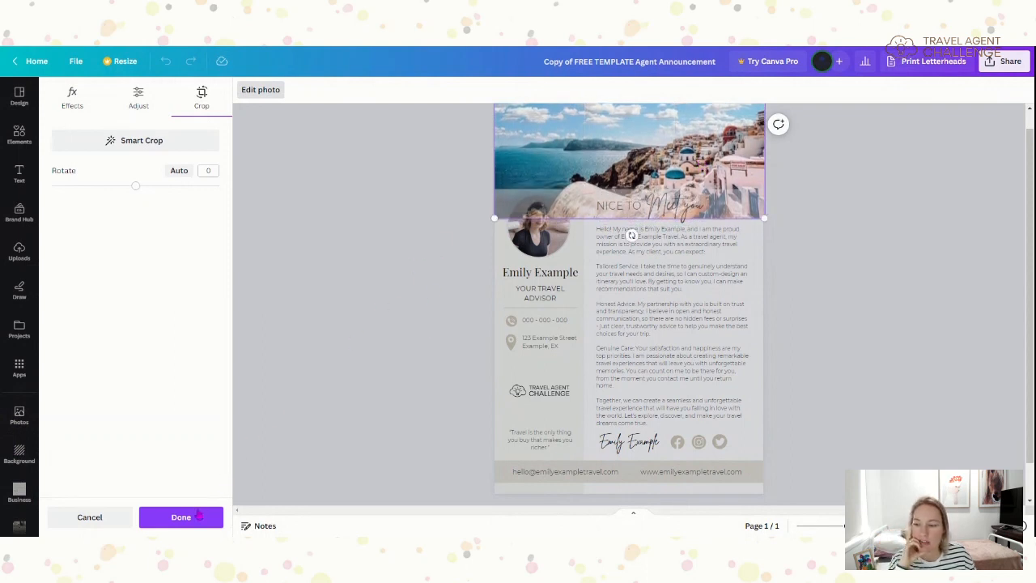
click(199, 522)
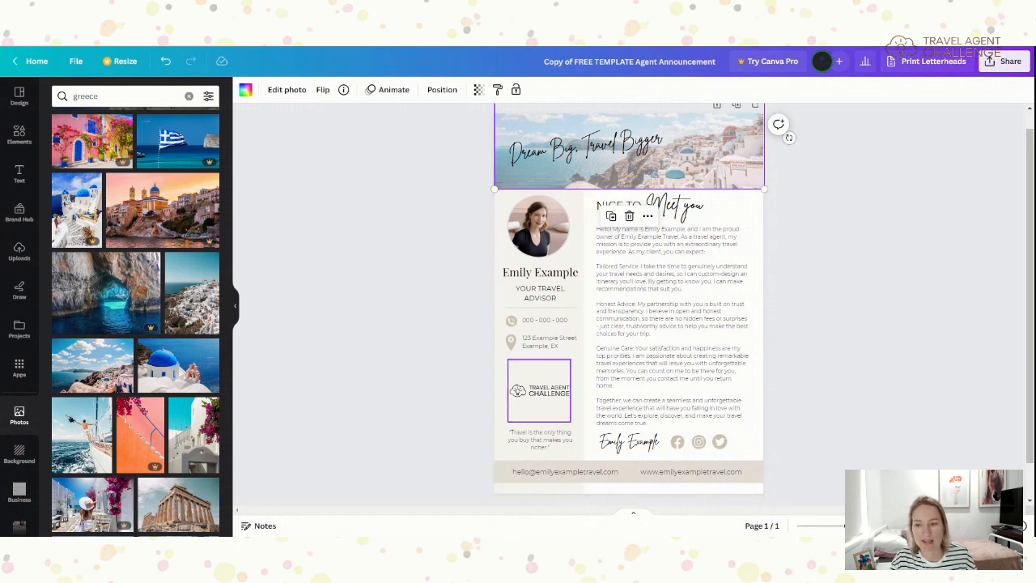
Bring up the sidebar shape's colour choices, and recolour the Facebook icon with the teal blue from the header photo's colours
click(504, 422)
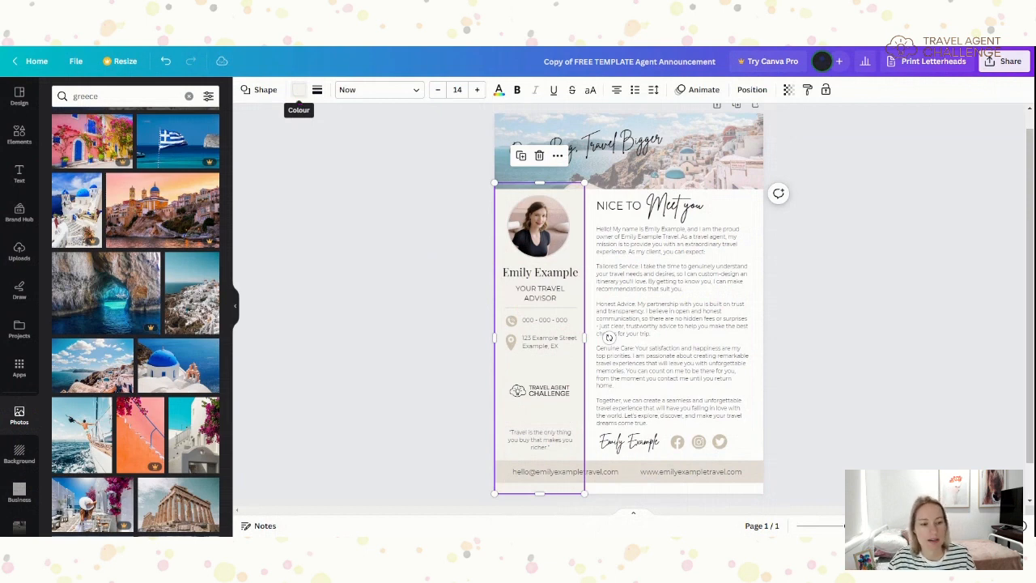
click(298, 90)
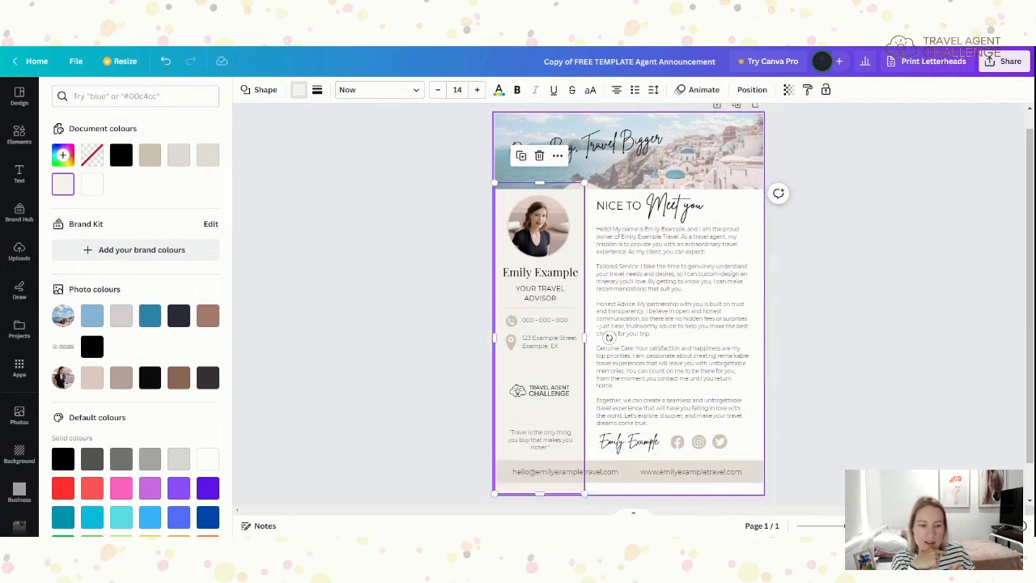
click(678, 444)
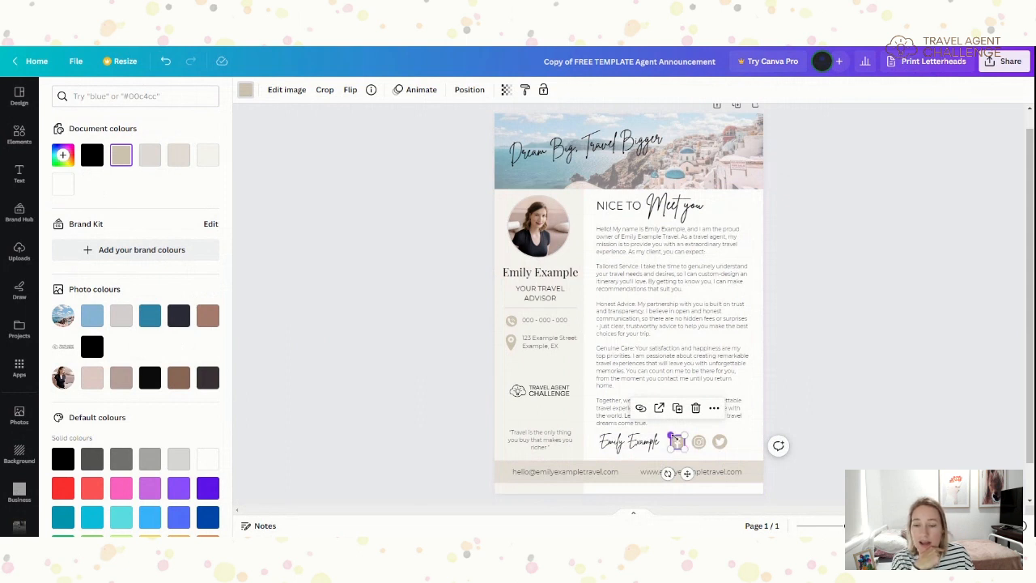
click(149, 317)
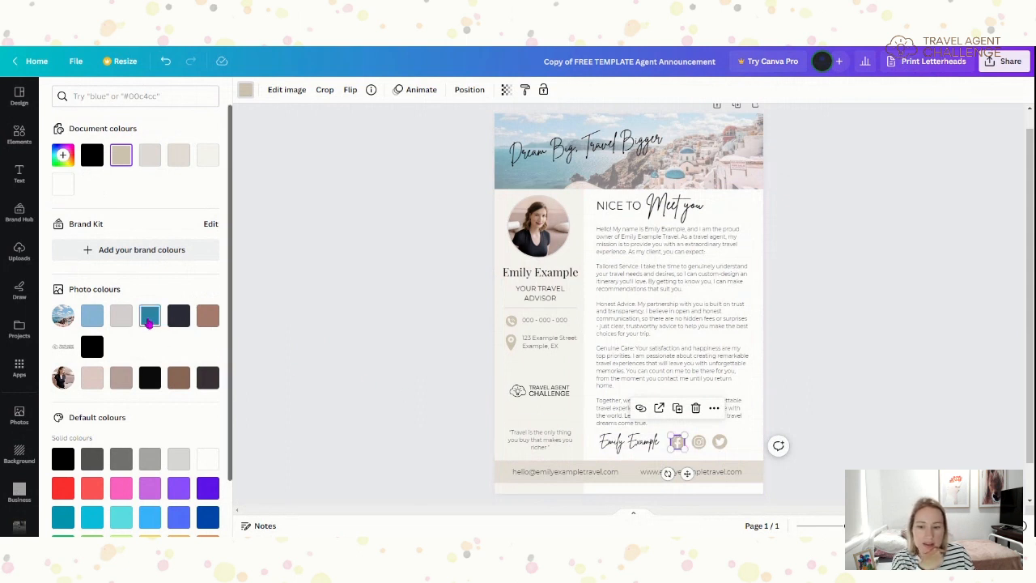
Recolour the Instagram icon with the header photo's teal blue, and replace its former beige with that teal throughout the design
click(701, 443)
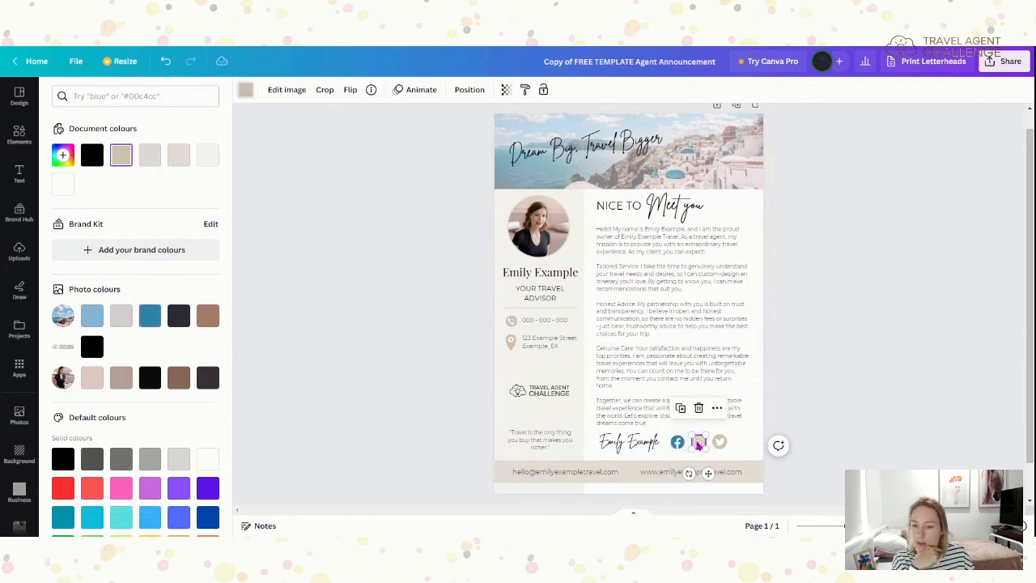
click(151, 318)
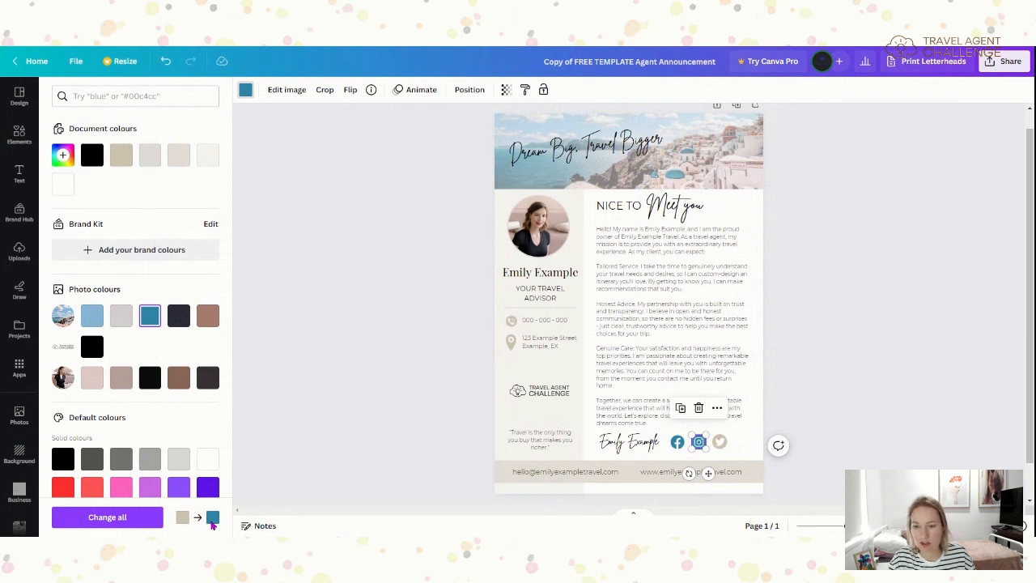
click(130, 519)
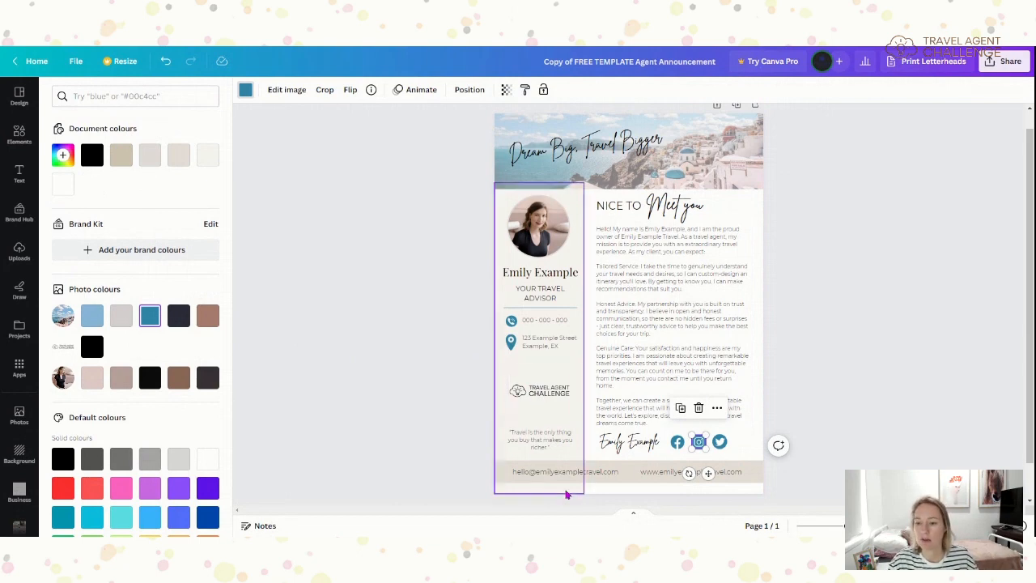
click(825, 404)
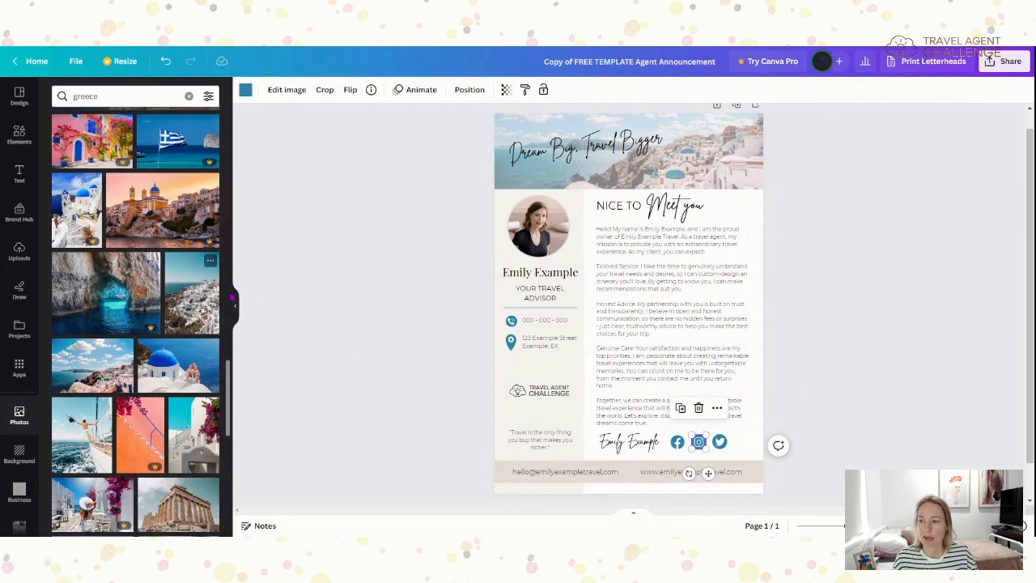
click(236, 306)
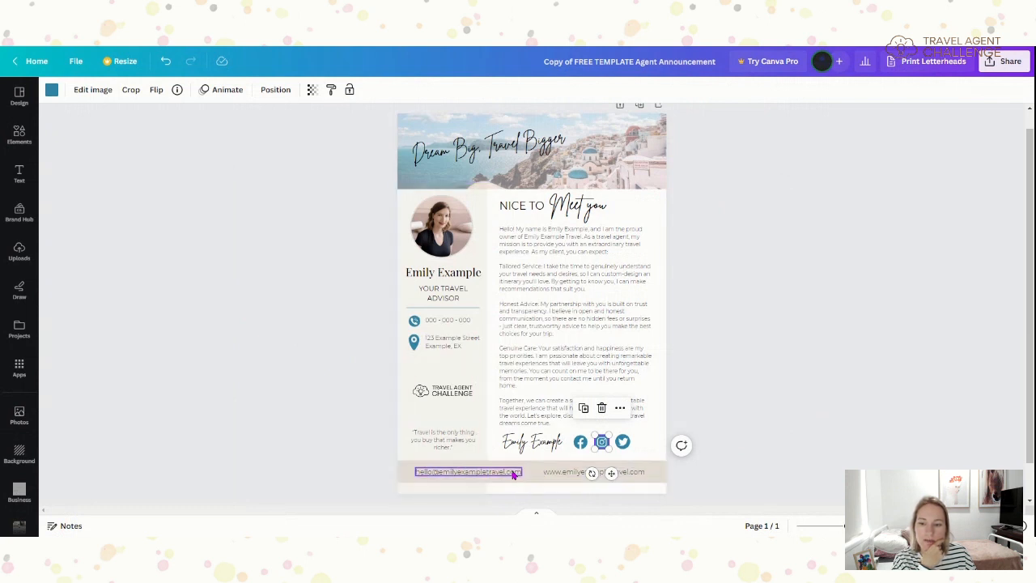
Recolour the sidebar shape with the document's teal, and lighten it to the custom pale blue #DDEAEF
click(484, 420)
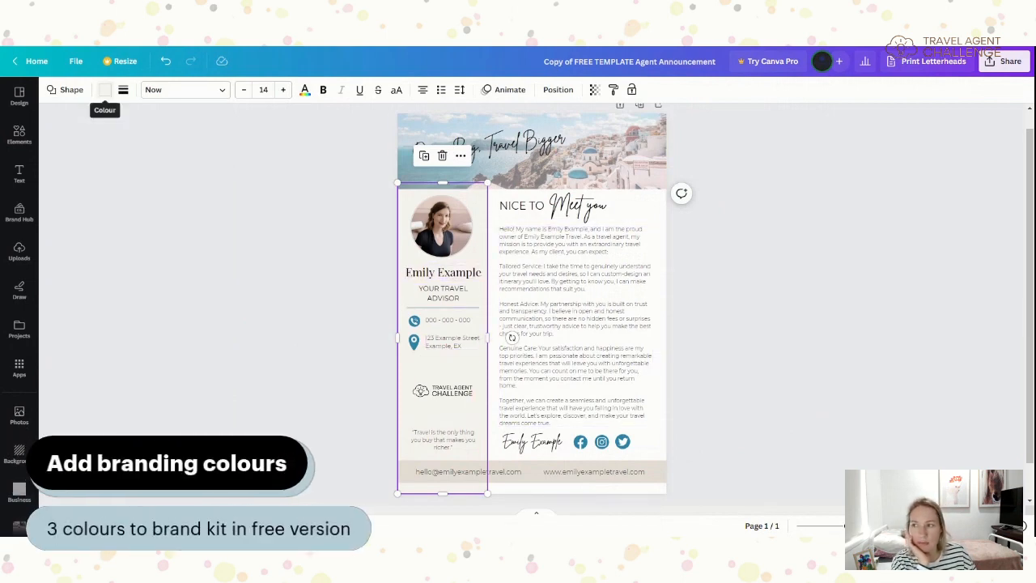
click(103, 93)
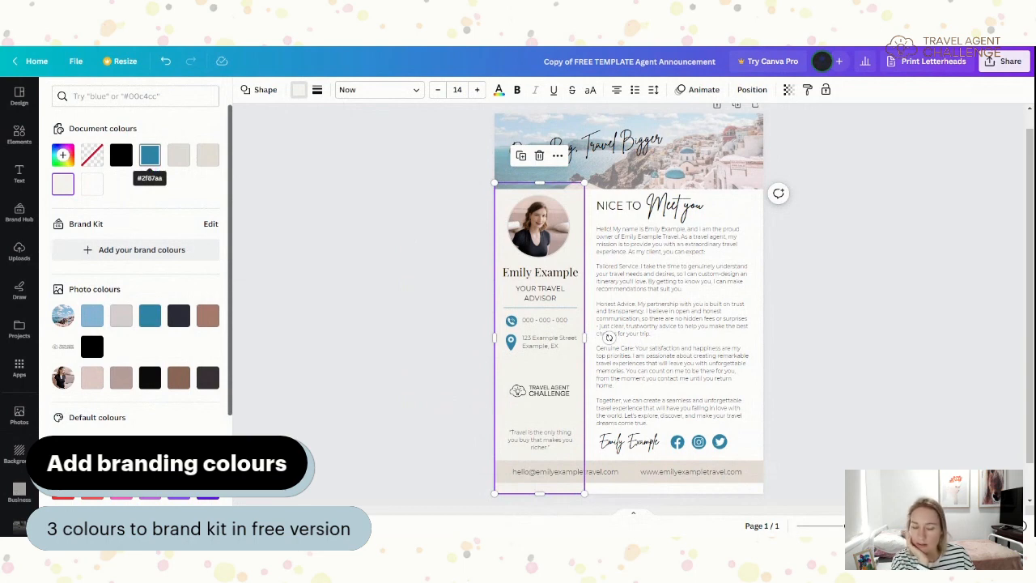
click(150, 157)
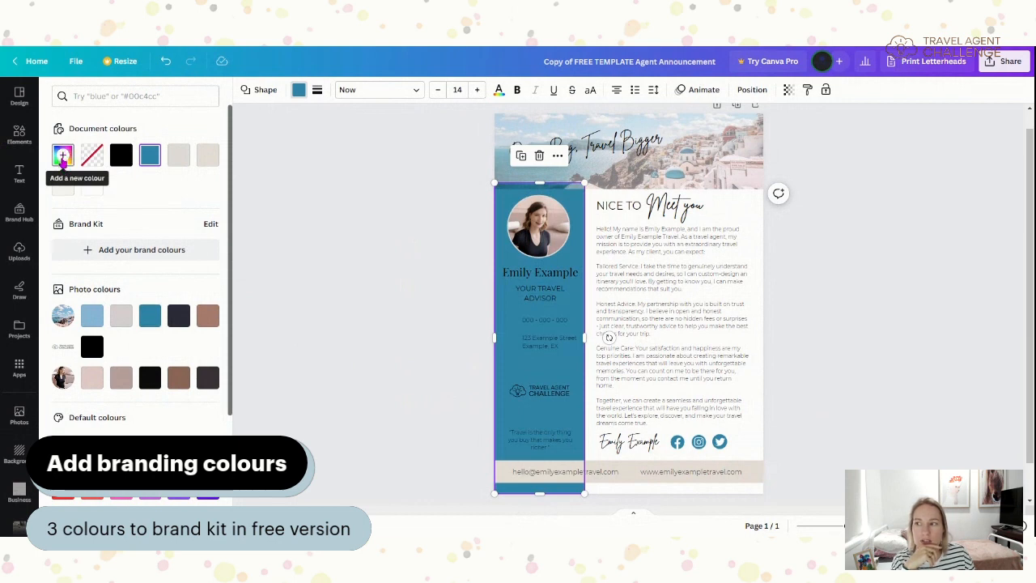
click(62, 156)
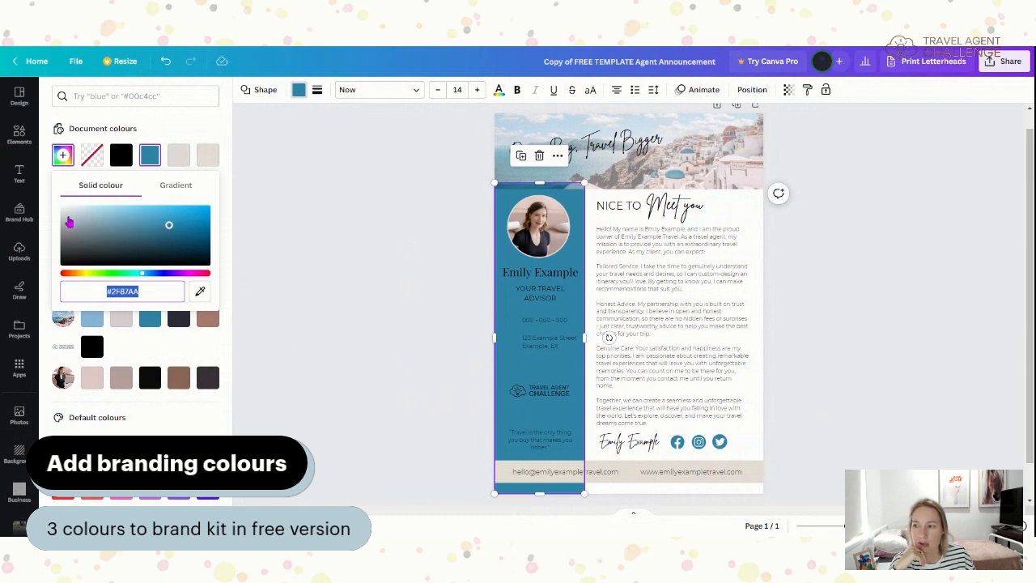
click(116, 219)
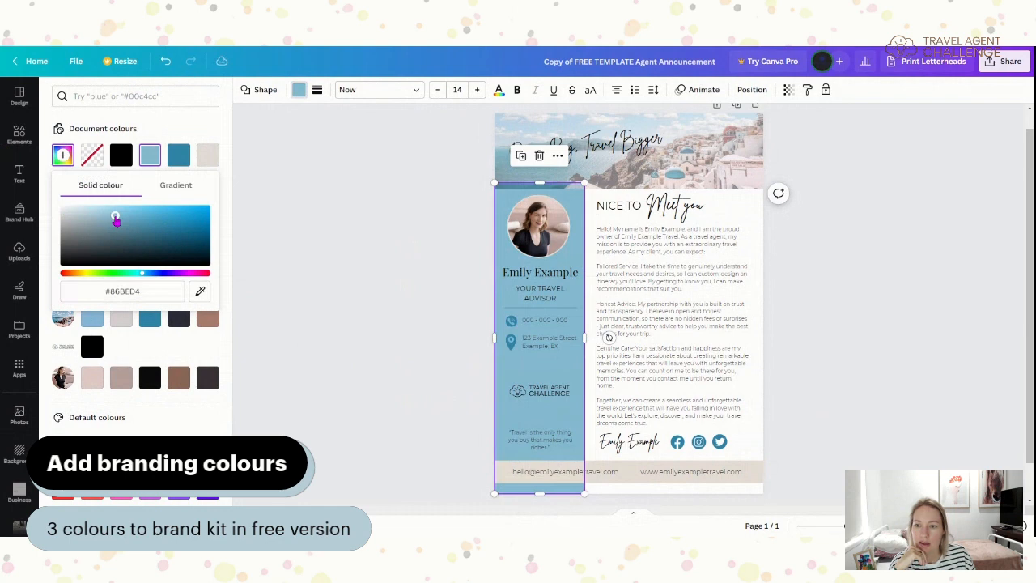
drag(116, 219, 68, 208)
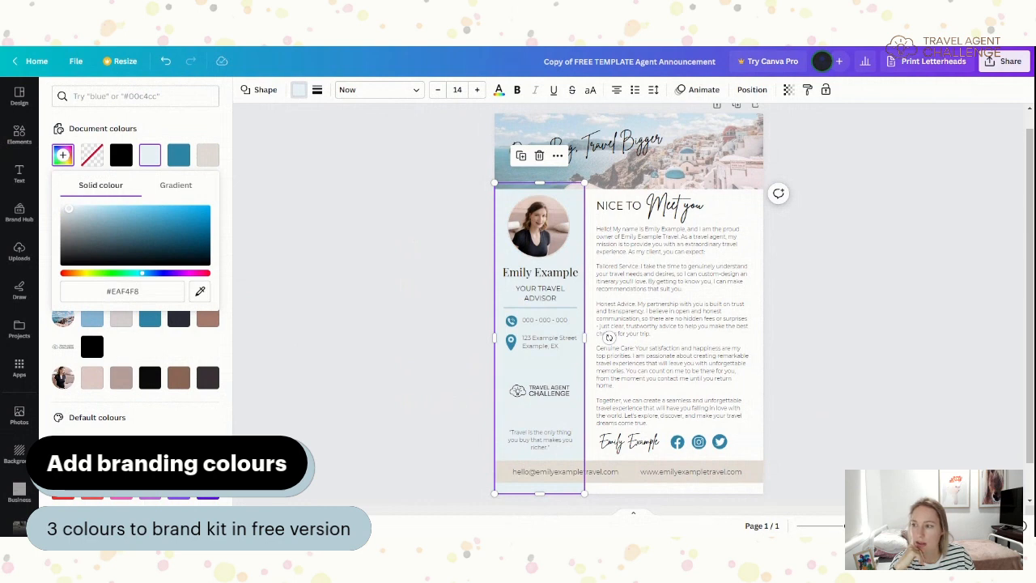
drag(68, 208, 69, 210)
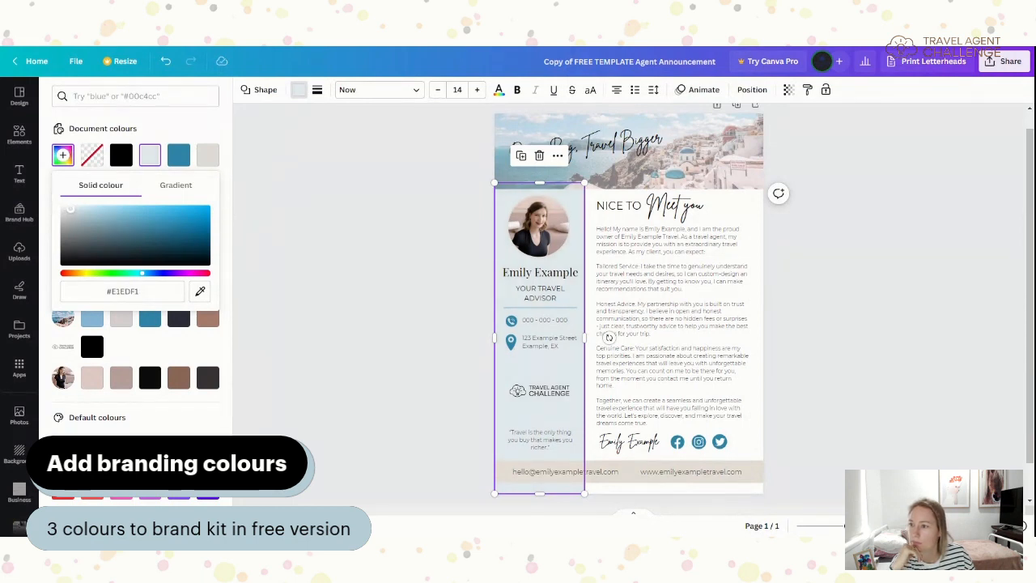
drag(70, 208, 72, 209)
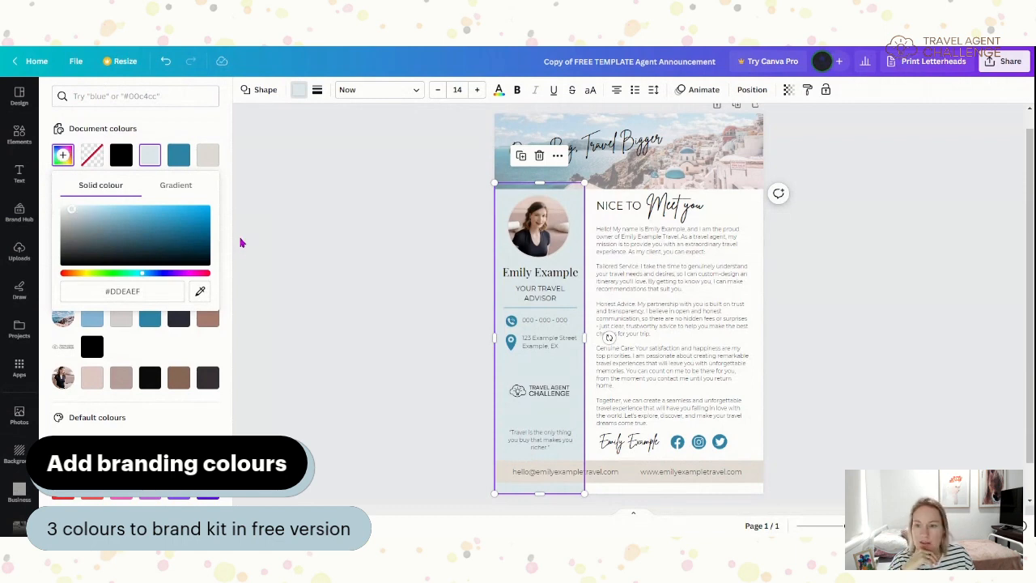
click(361, 327)
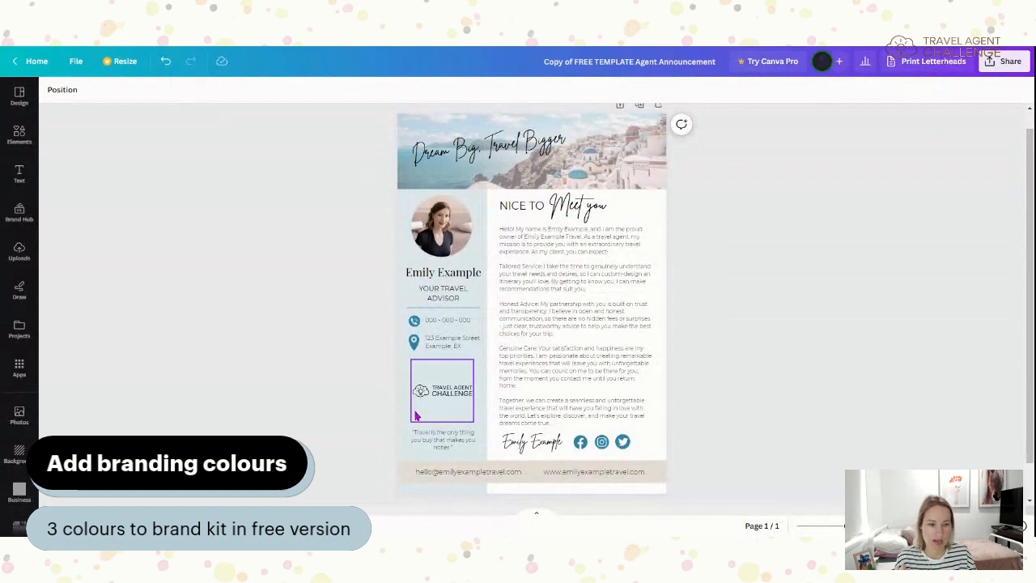
Start a Brand Kit colour palette with a new swatch, try picking the document teal for it, and undo the sidebar recolour
click(405, 429)
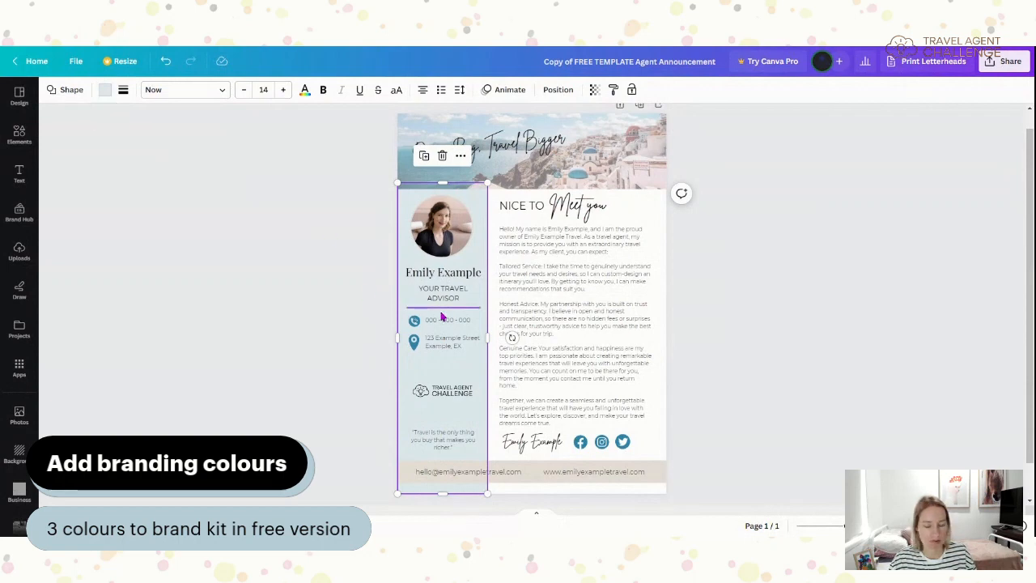
click(105, 90)
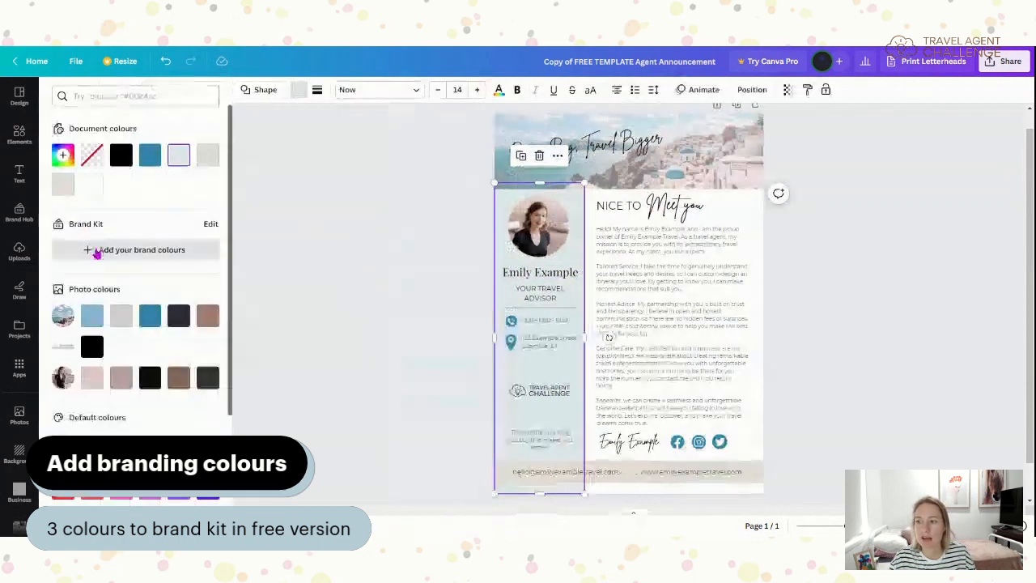
click(92, 250)
click(63, 267)
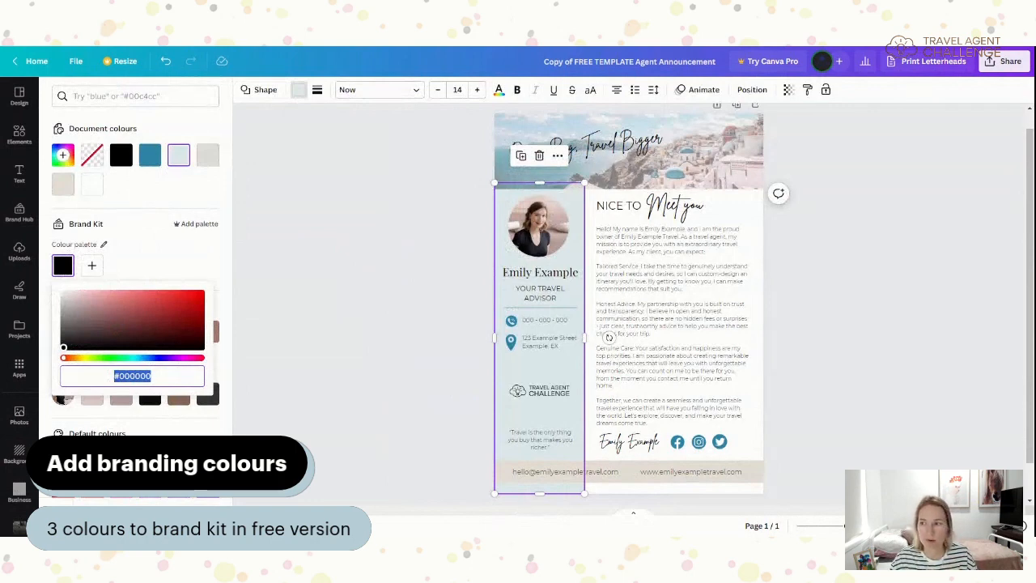
click(149, 158)
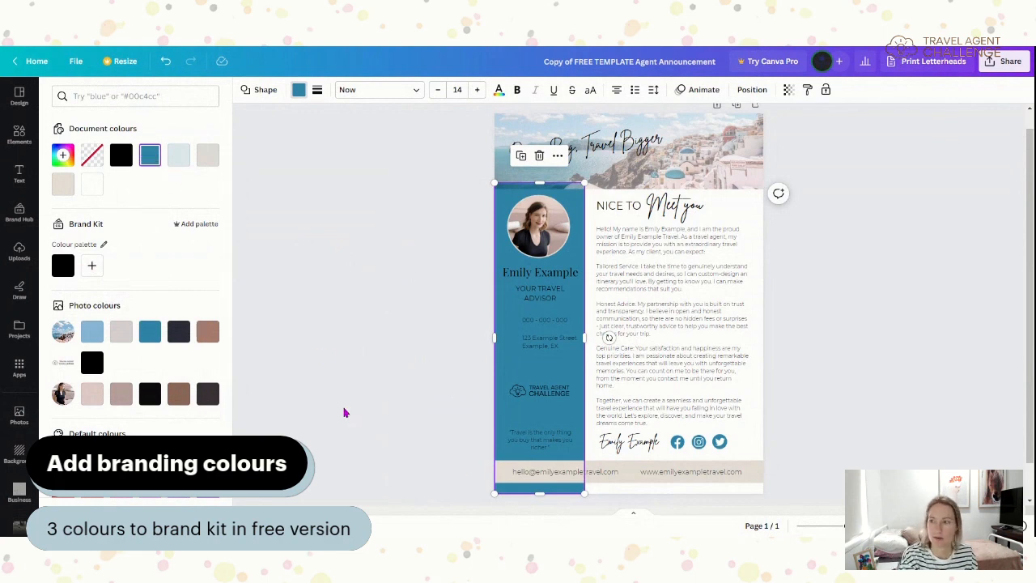
key(ctrl+z)
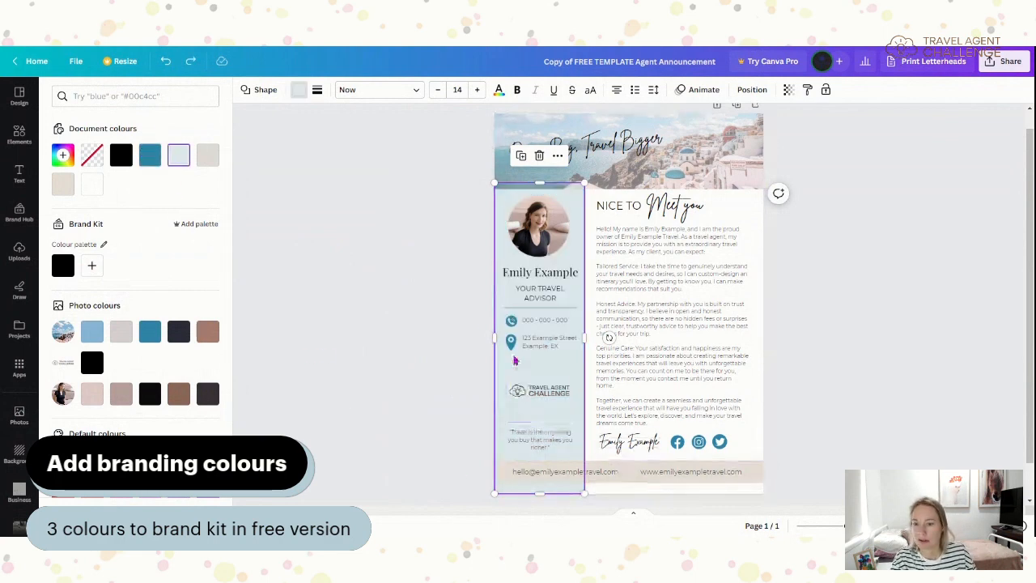
Copy the map pin icon's teal colour code and set the Brand Kit palette's black swatch to #2F87AA
click(511, 346)
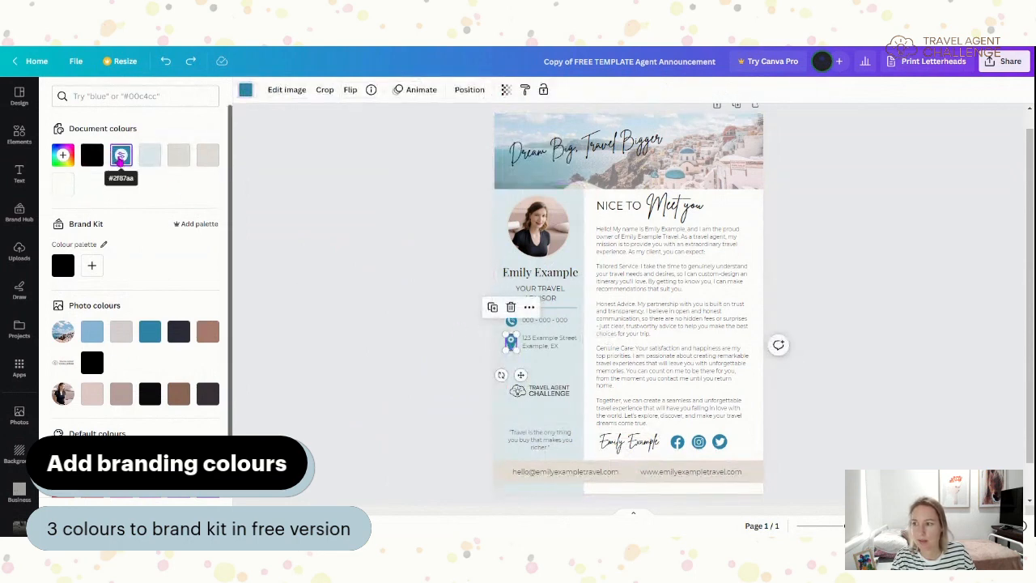
click(120, 155)
key(ctrl+c)
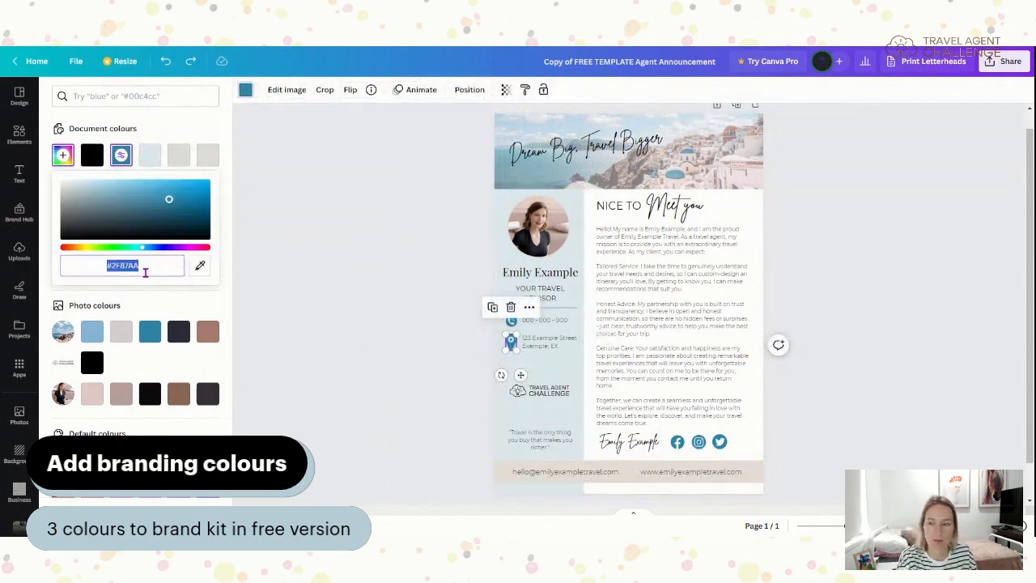
click(172, 301)
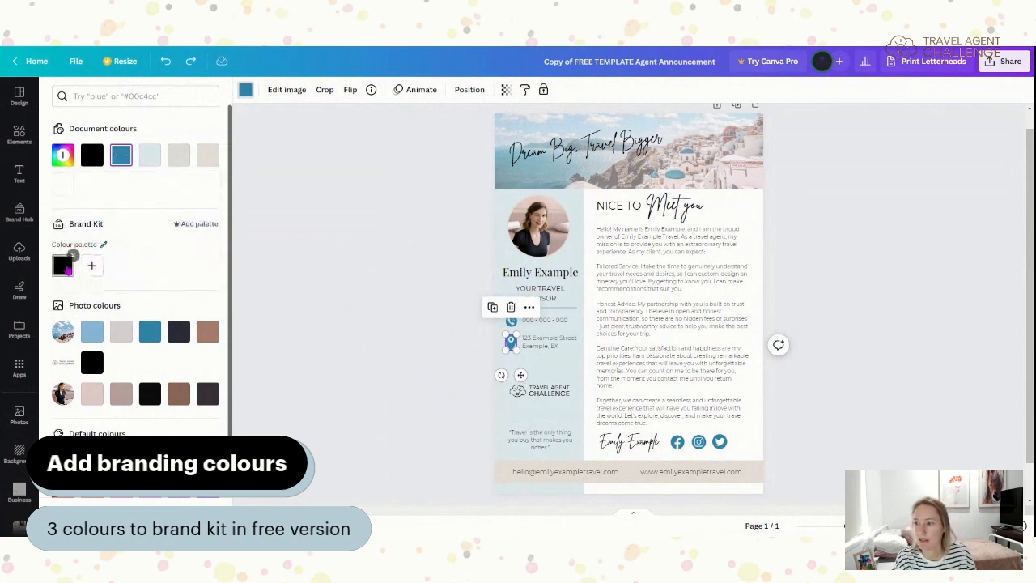
click(63, 264)
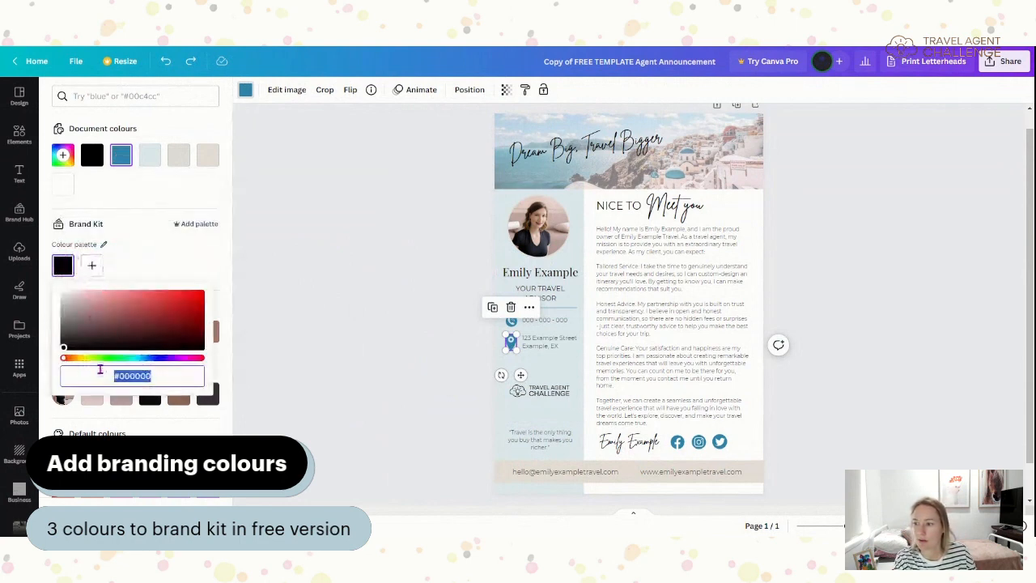
key(ctrl+v)
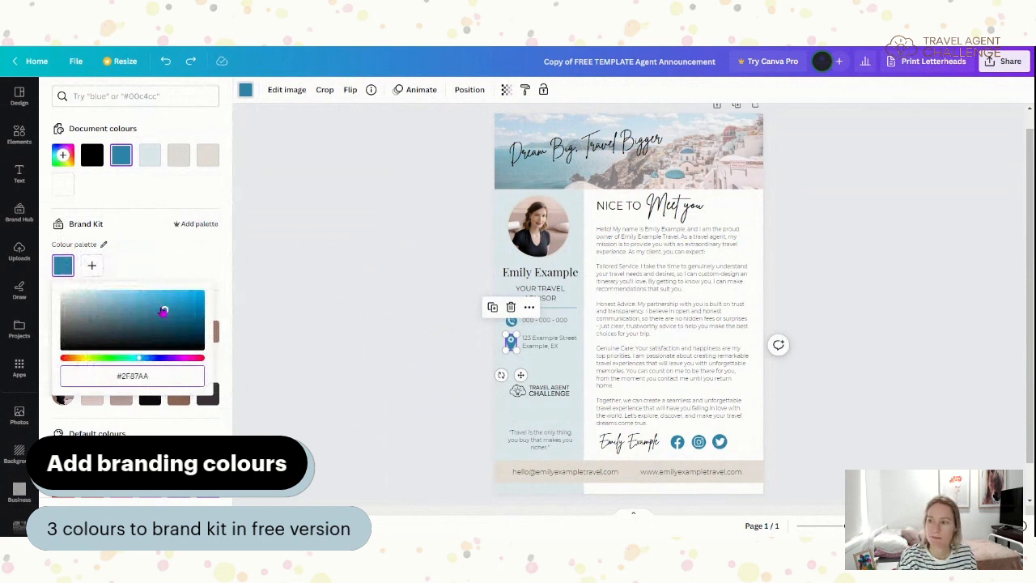
click(140, 260)
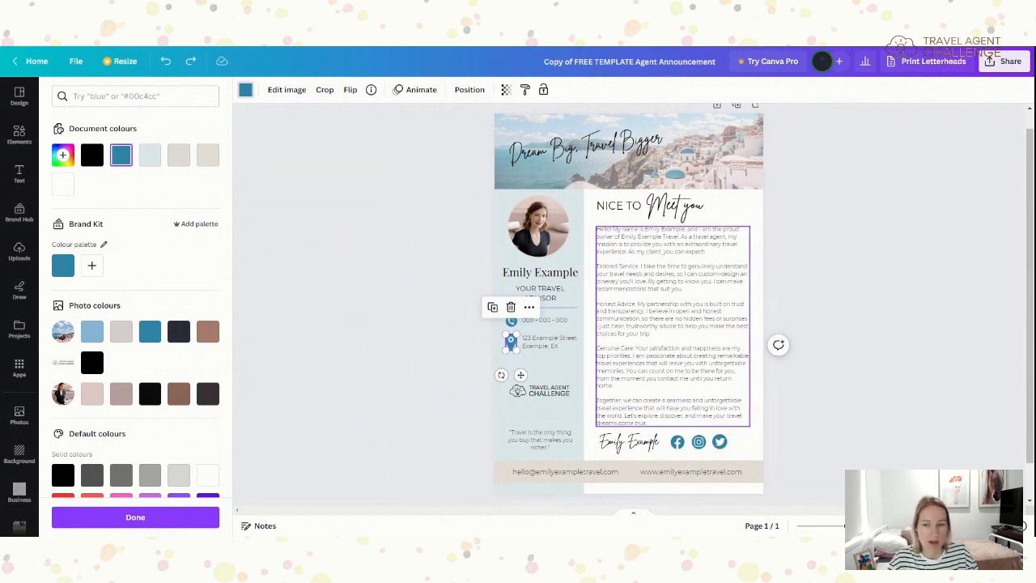
Browse the available fonts for the letter's body text, checking which are free and which are premium
click(654, 318)
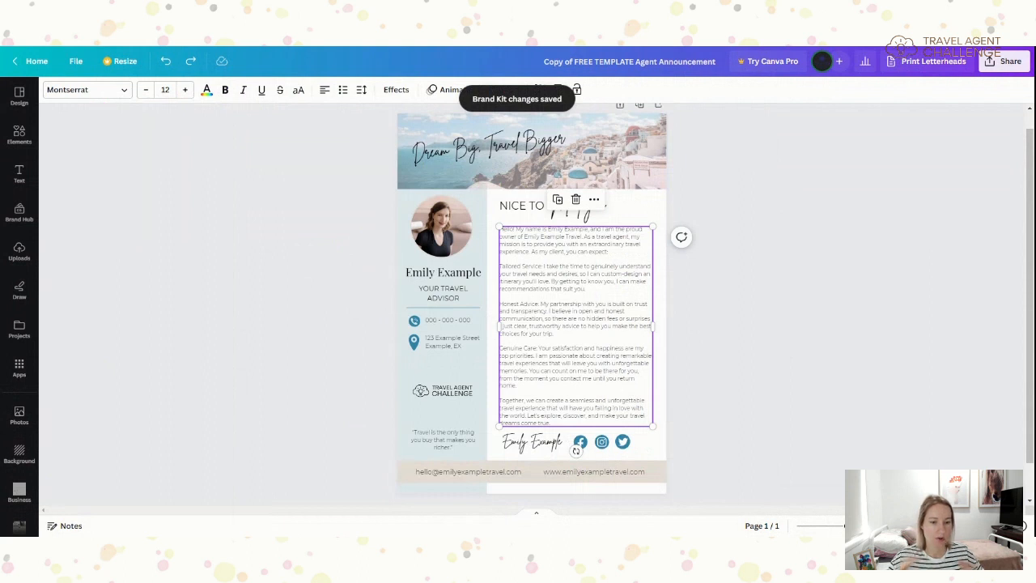
click(126, 92)
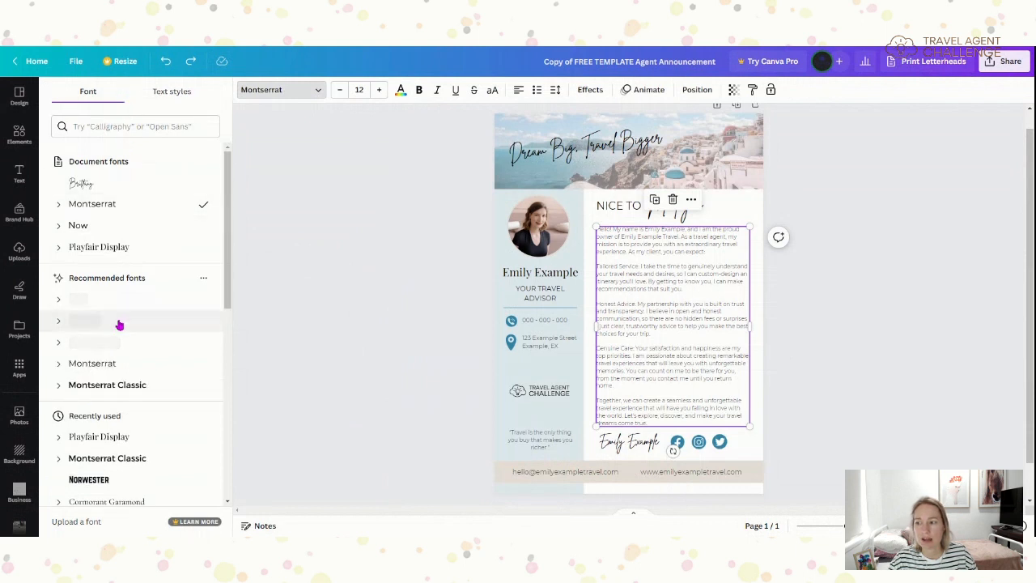
scroll(123, 356, down, 5)
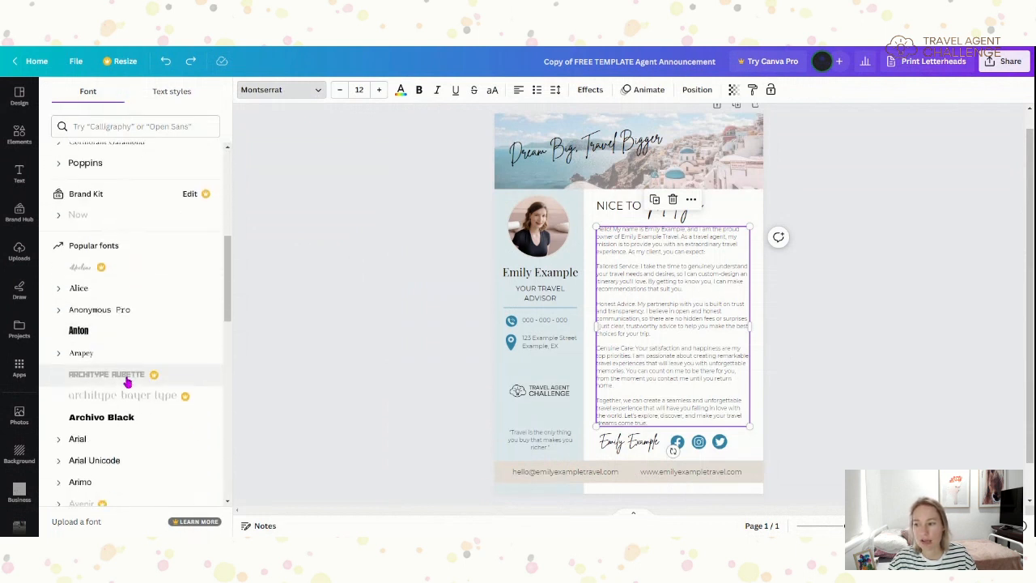
scroll(127, 381, down, 7)
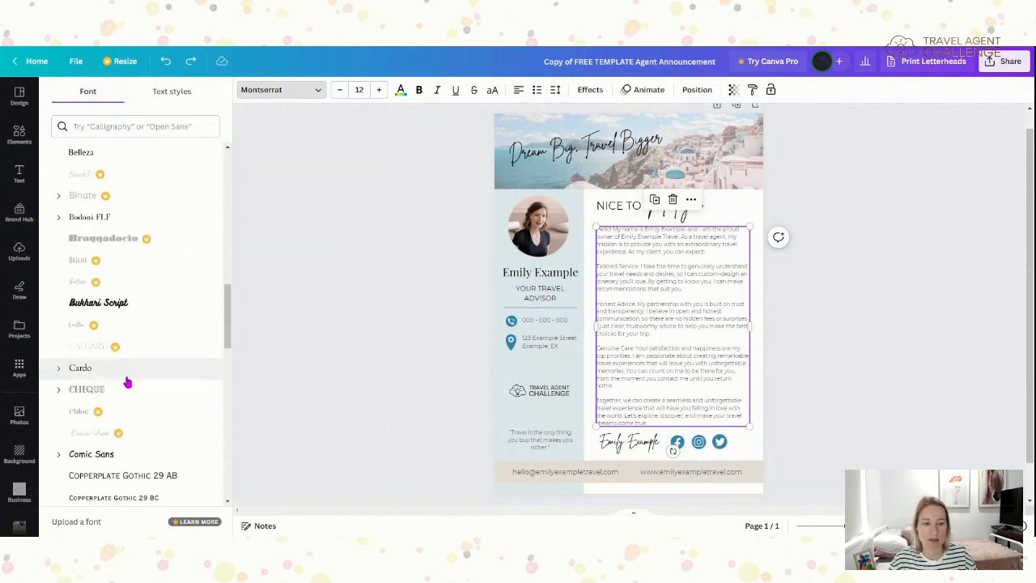
scroll(127, 381, down, 3)
scroll(127, 378, up, 2)
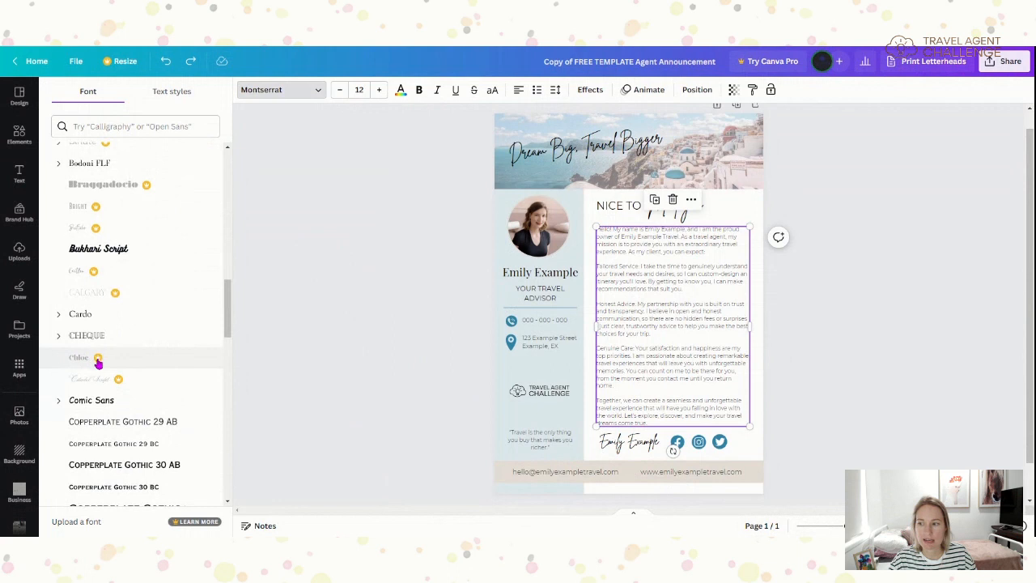
scroll(118, 401, down, 5)
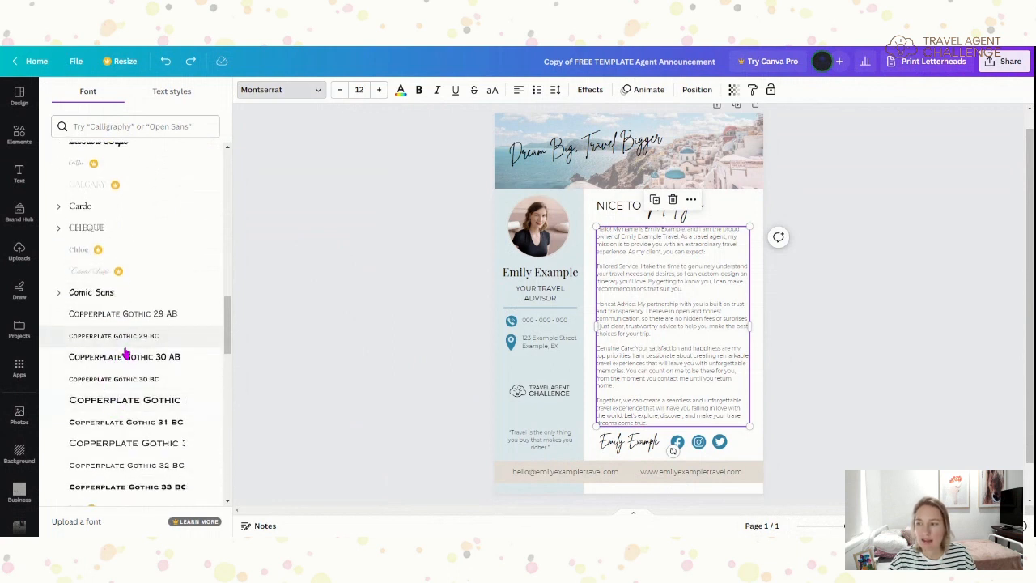
scroll(142, 404, down, 1)
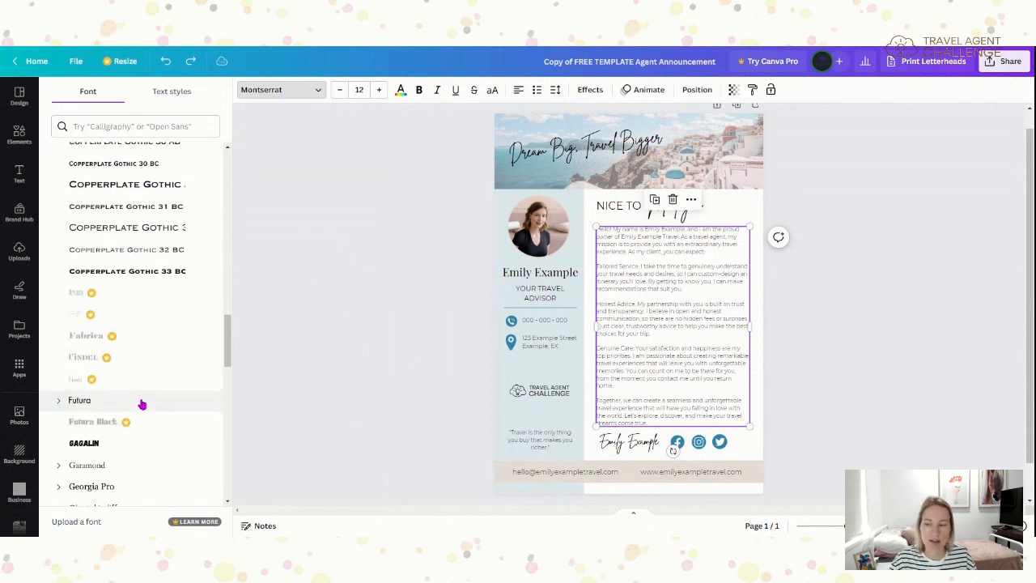
scroll(142, 404, down, 2)
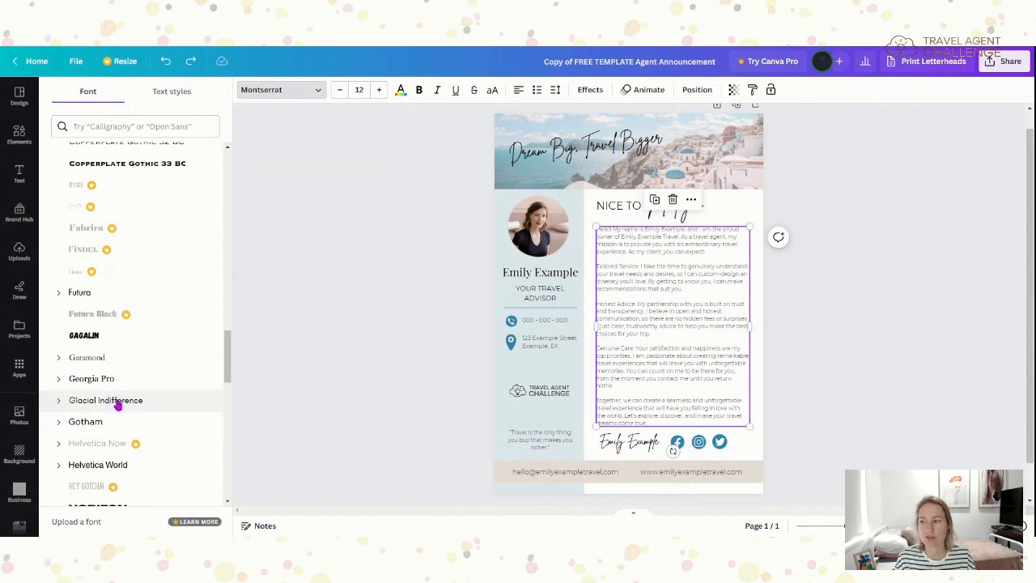
scroll(117, 405, up, 3)
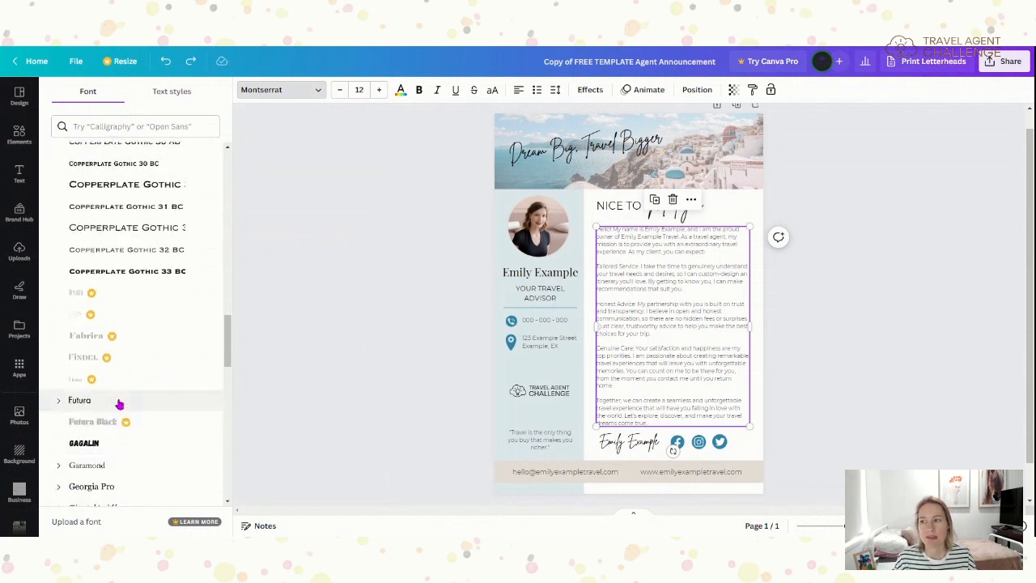
scroll(118, 405, up, 8)
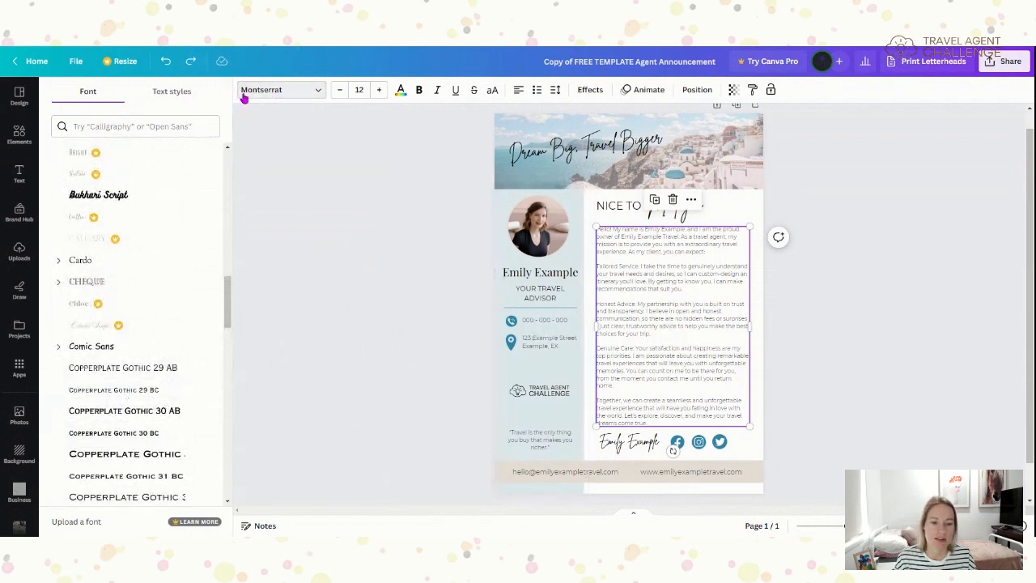
scroll(119, 453, up, 1)
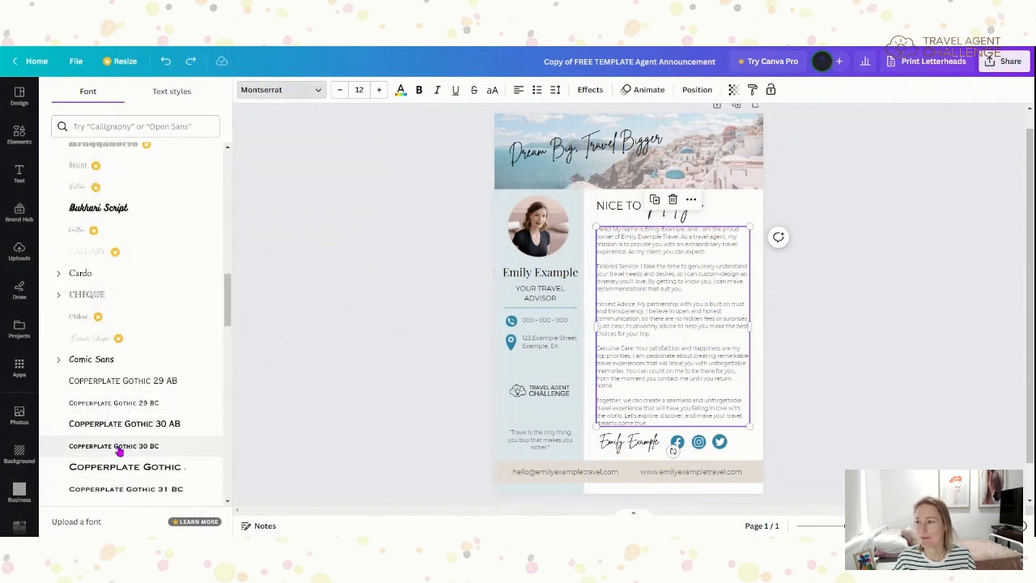
scroll(119, 453, up, 6)
scroll(116, 433, up, 3)
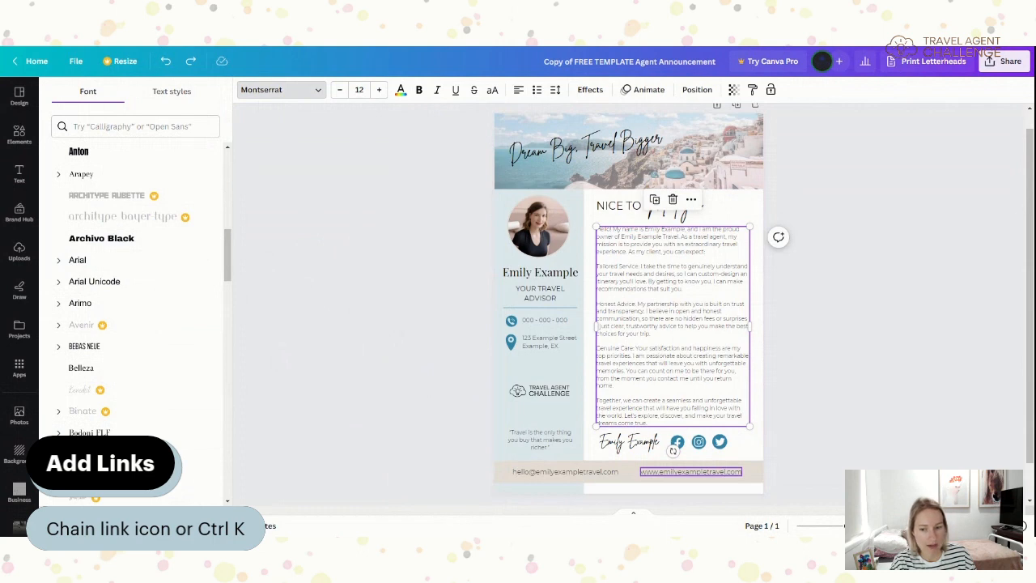
Link the website text in the footer band to the agent's www website address
click(691, 473)
right_click(690, 476)
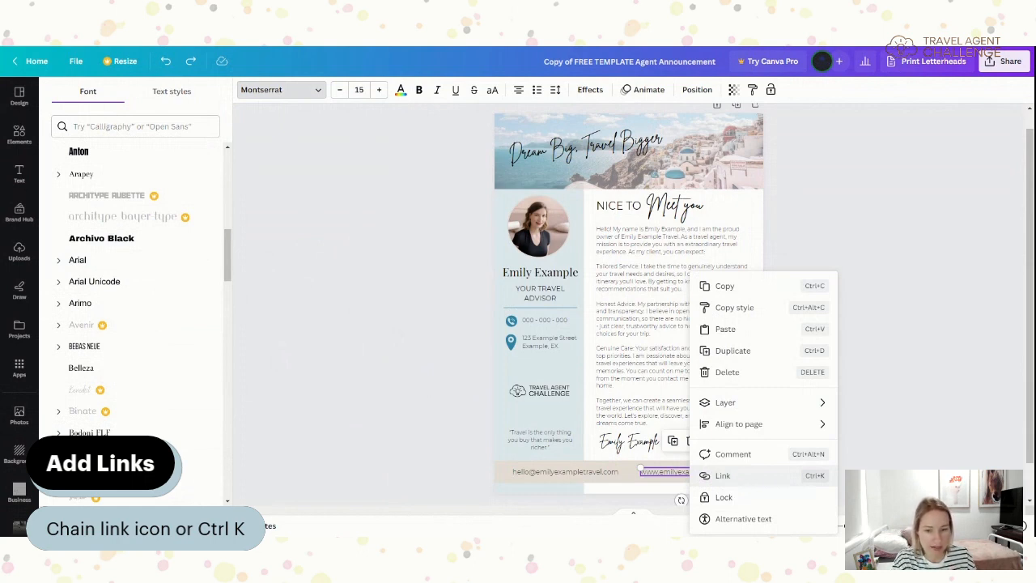
click(723, 475)
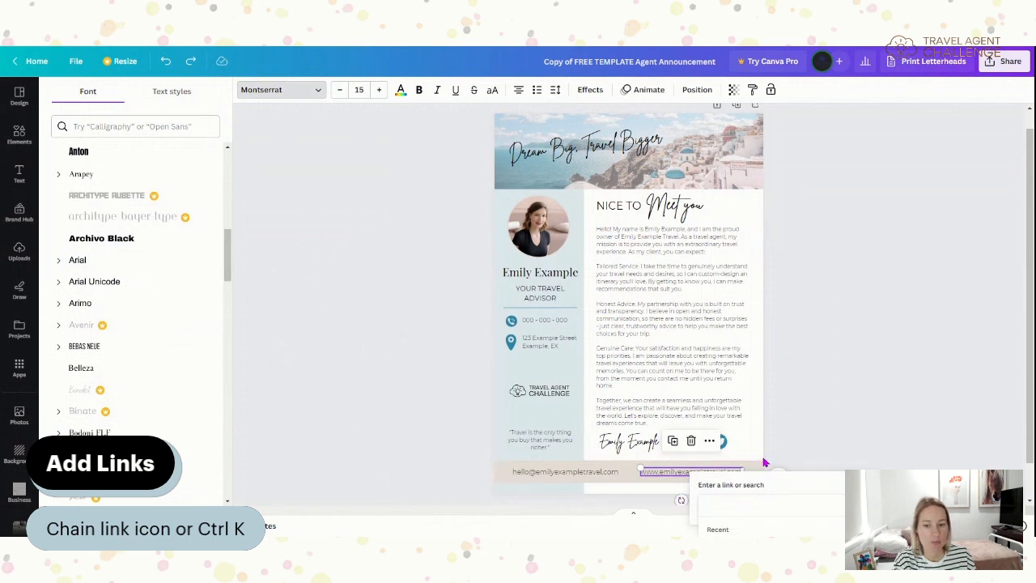
text(www)
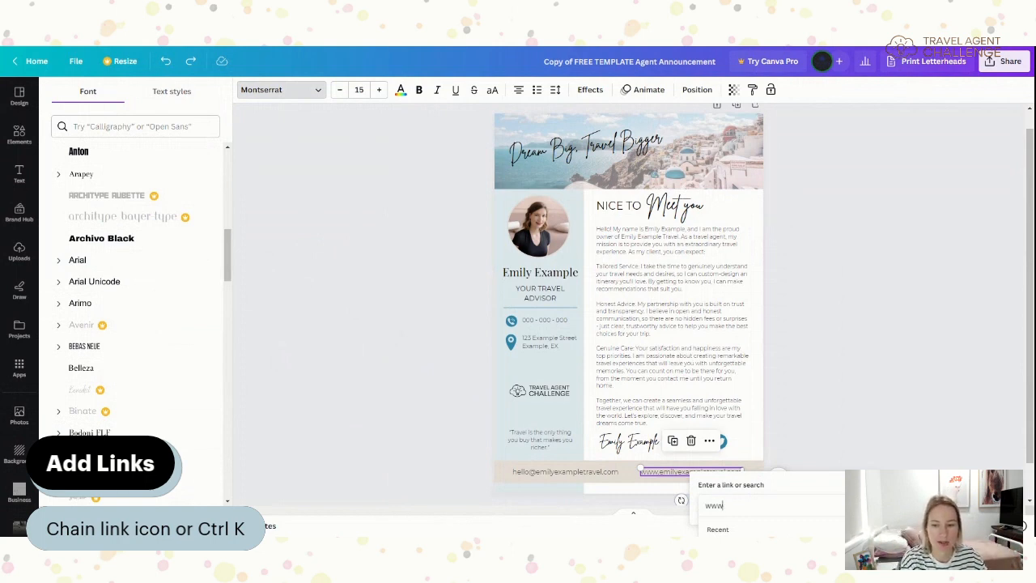
text(.emai)
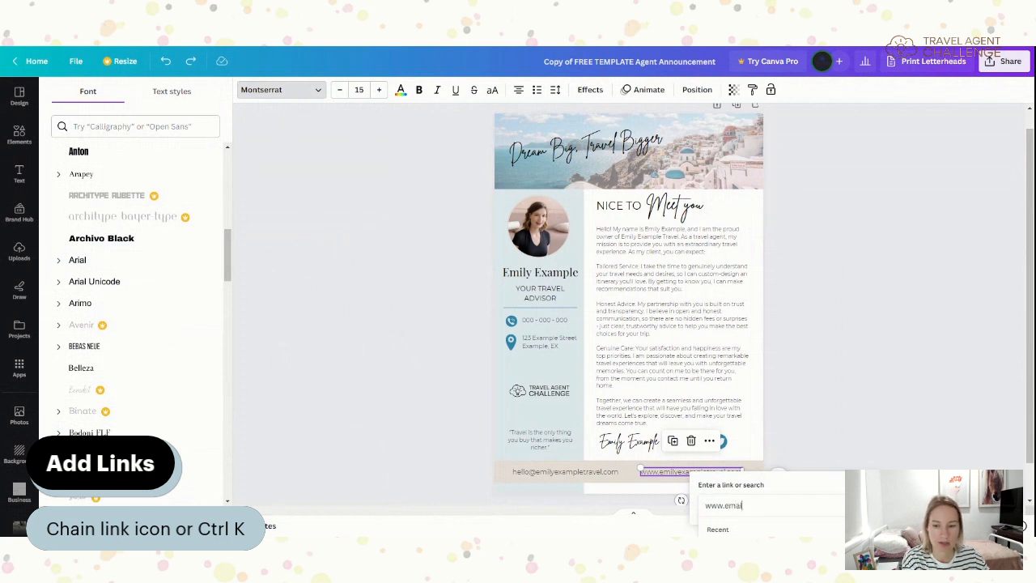
key(BackSpace)
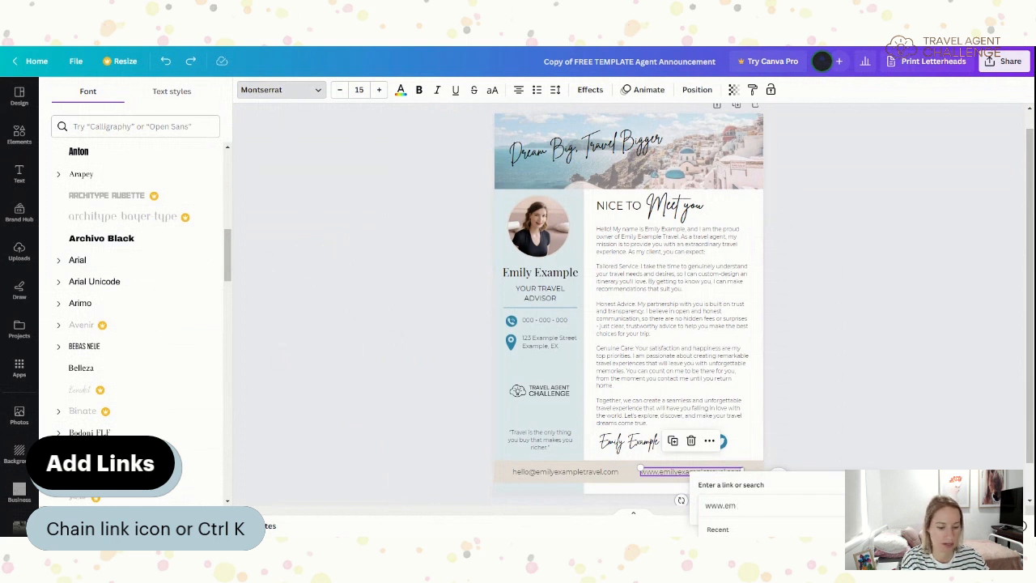
text(ilyexampl)
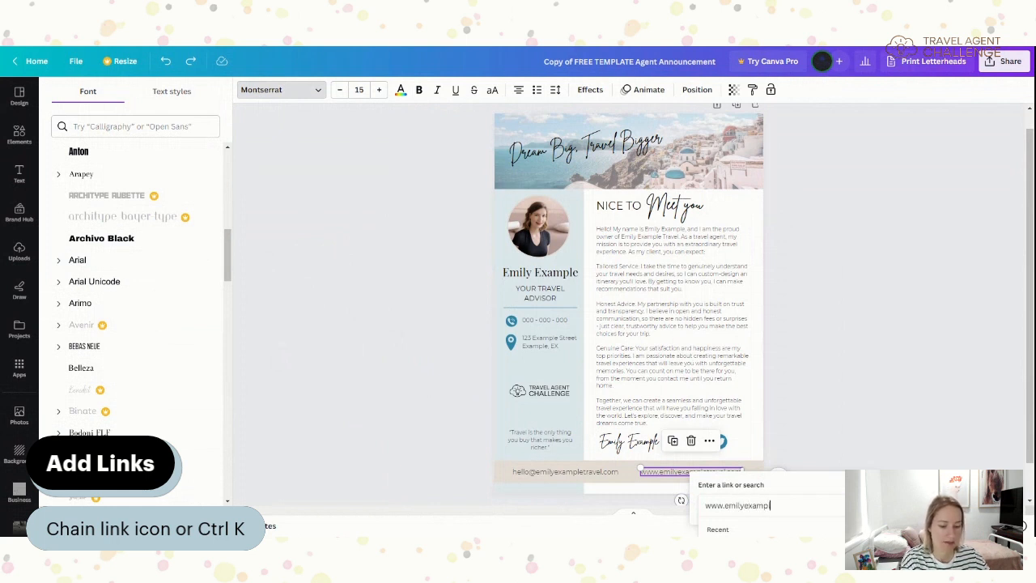
text(e.com)
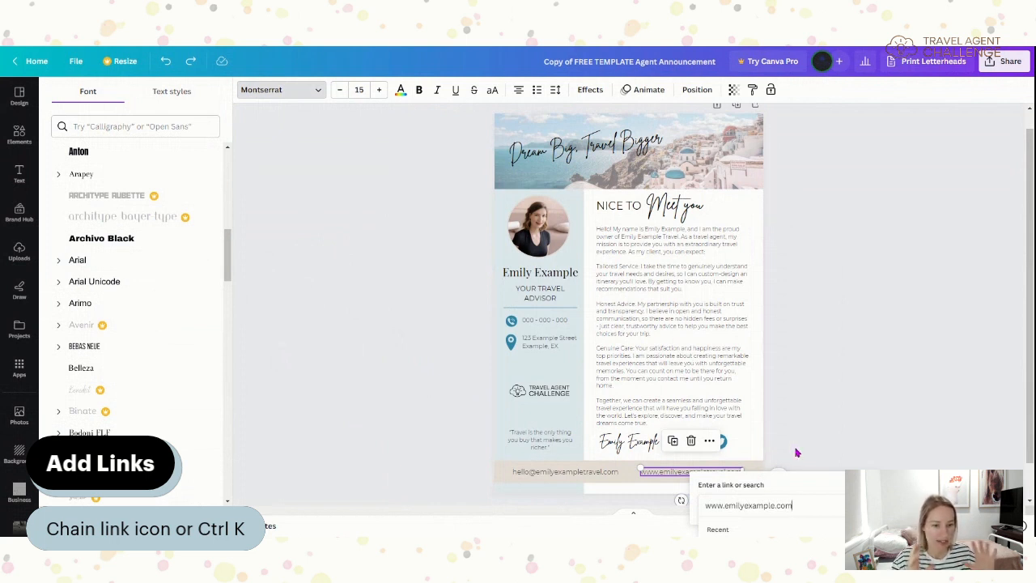
key(Return)
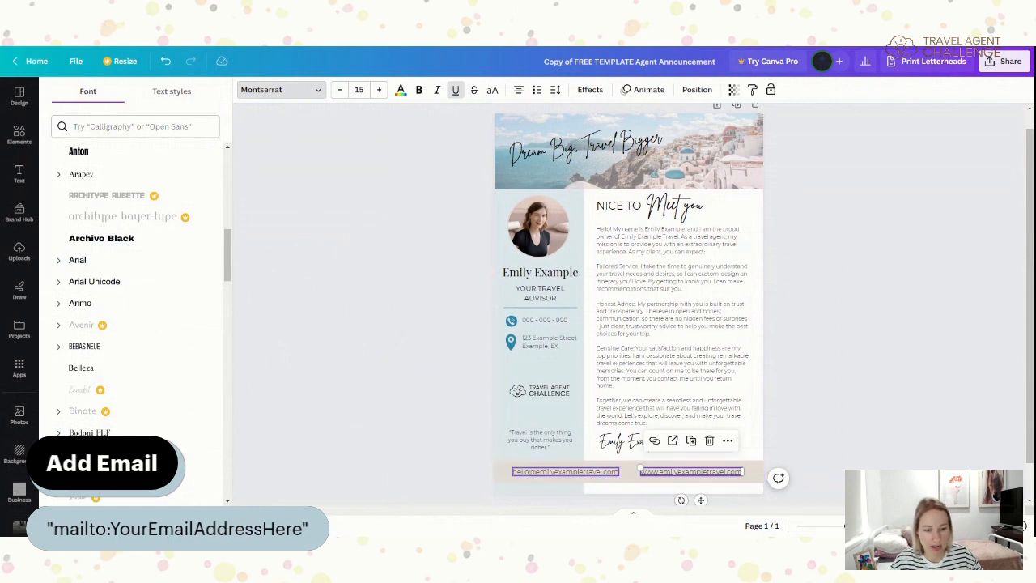
Add a "mailto:" link with the agent's e-mail address to the e-mail text in the footer band
right_click(567, 477)
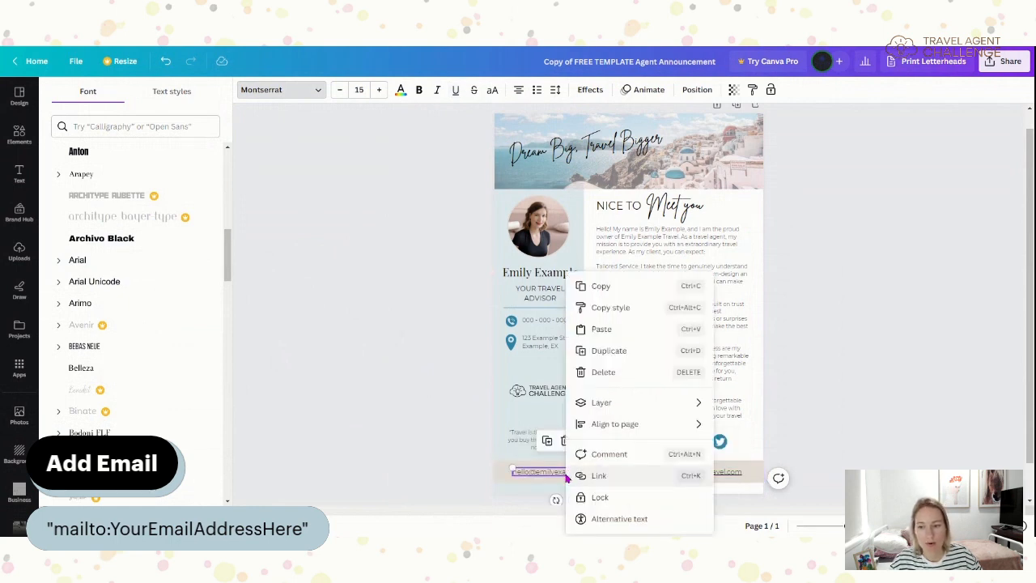
click(603, 477)
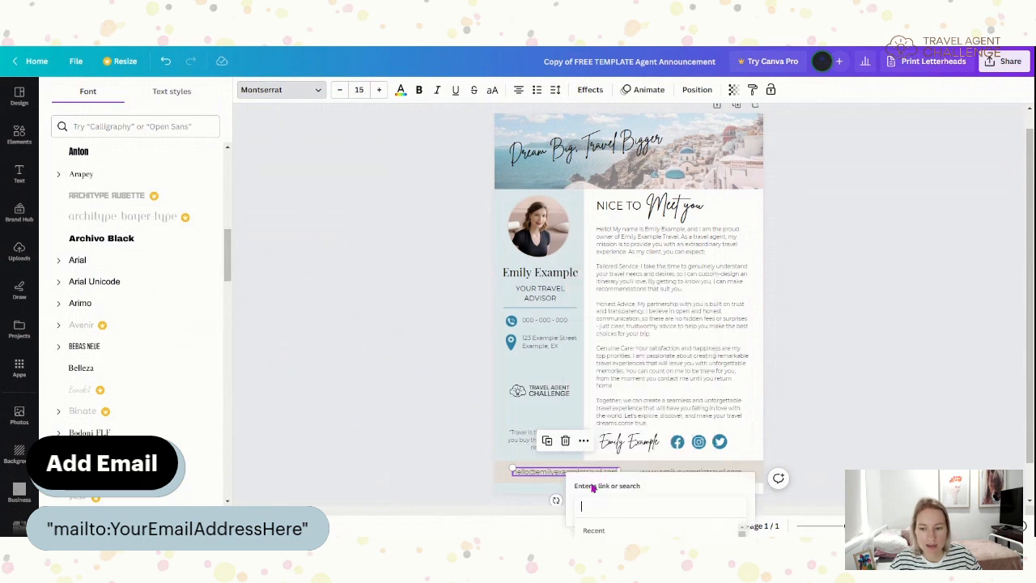
text(mailto)
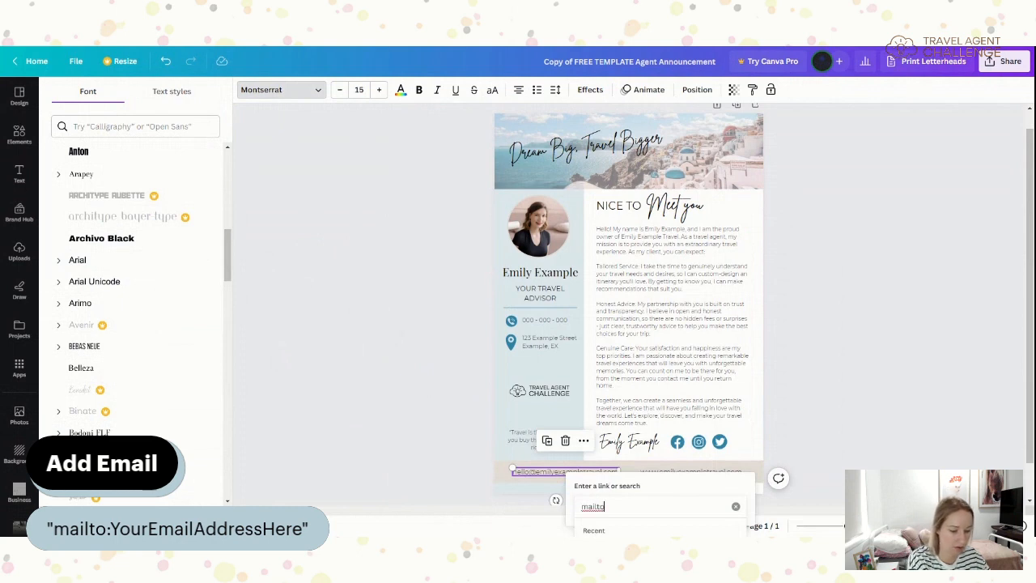
text(:)
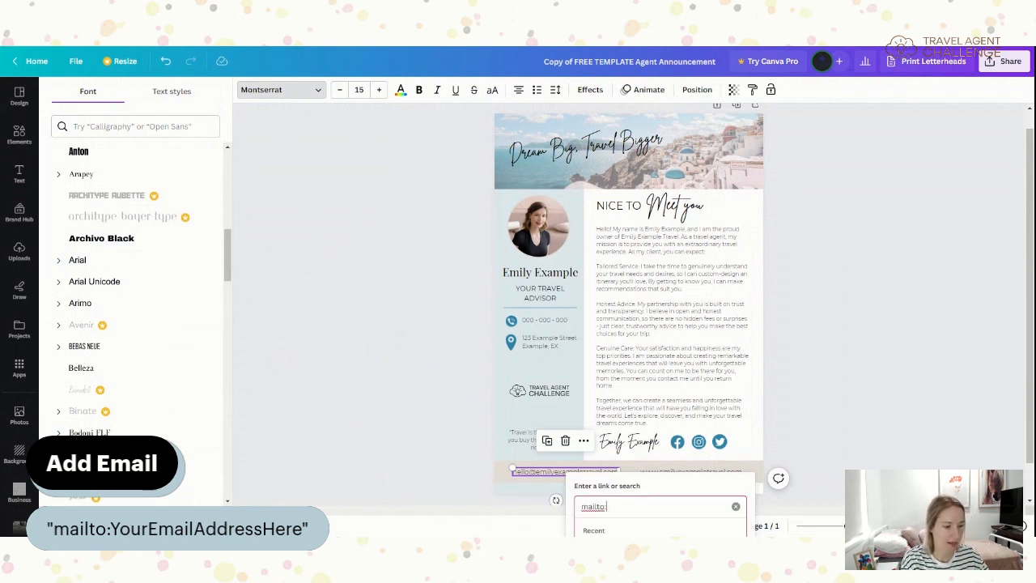
text(example)
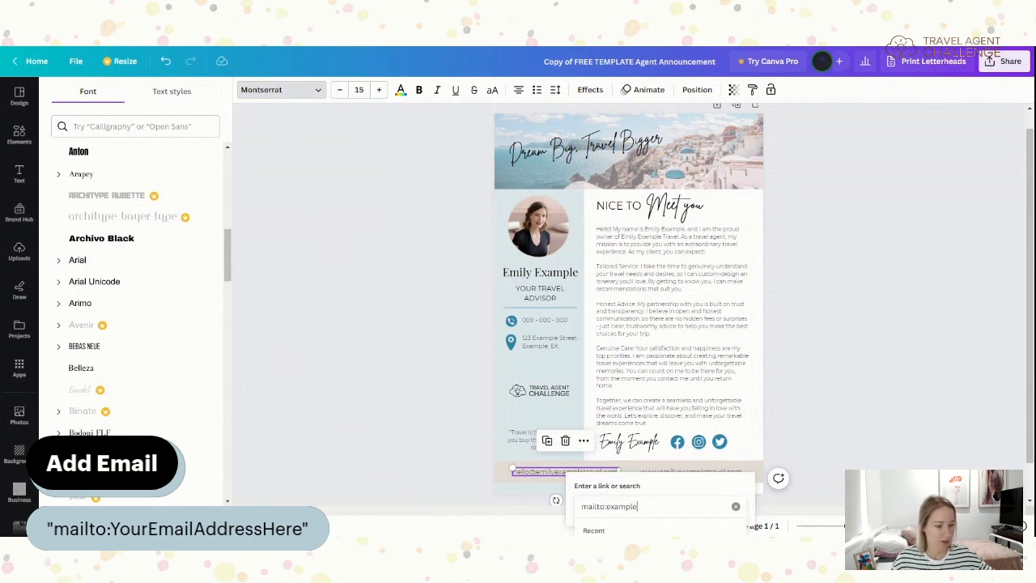
key(Return)
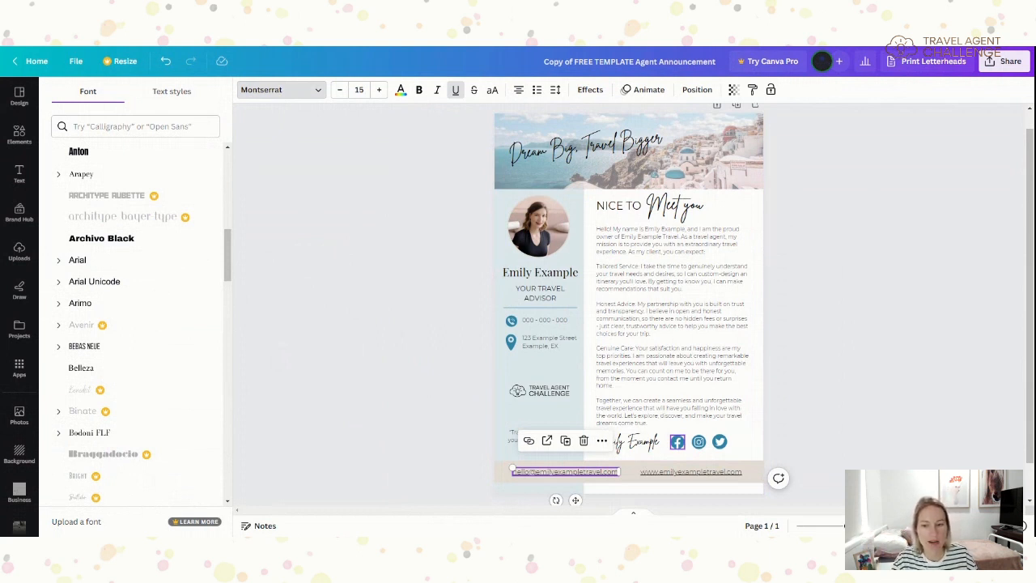
Examine the full web address of the link attached to the Facebook icon beside the signature, and leave it without editing
click(678, 443)
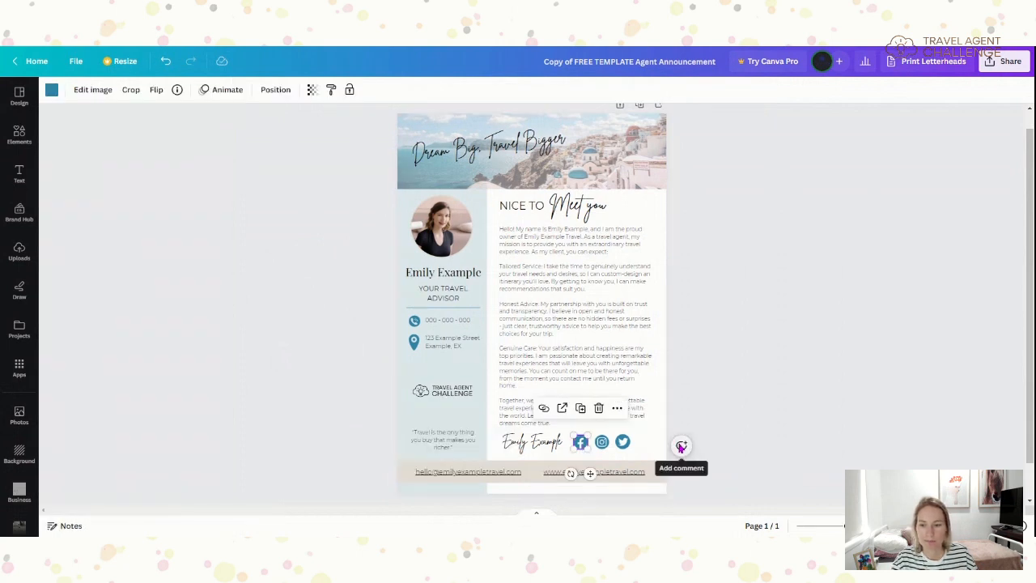
right_click(578, 443)
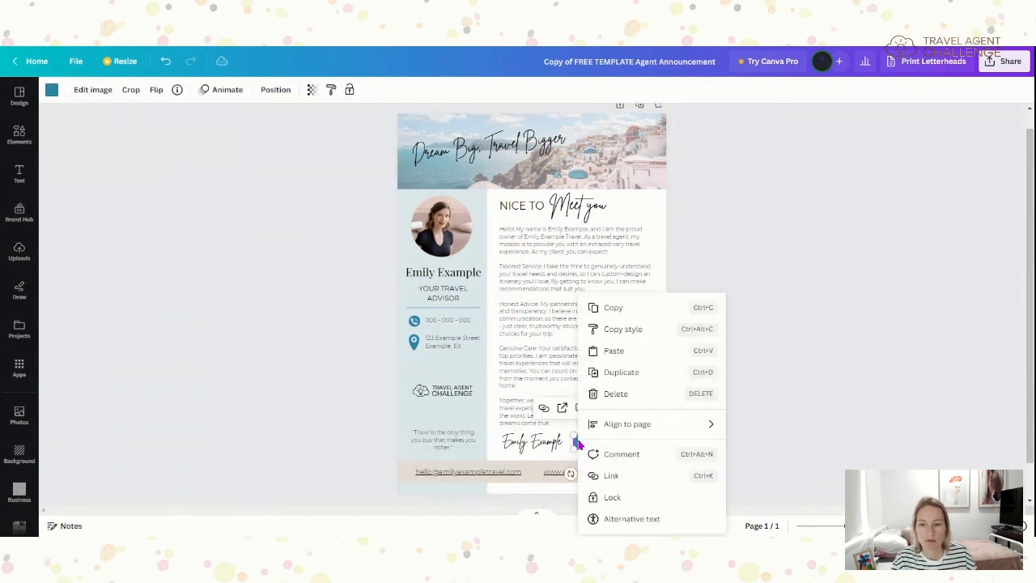
click(622, 477)
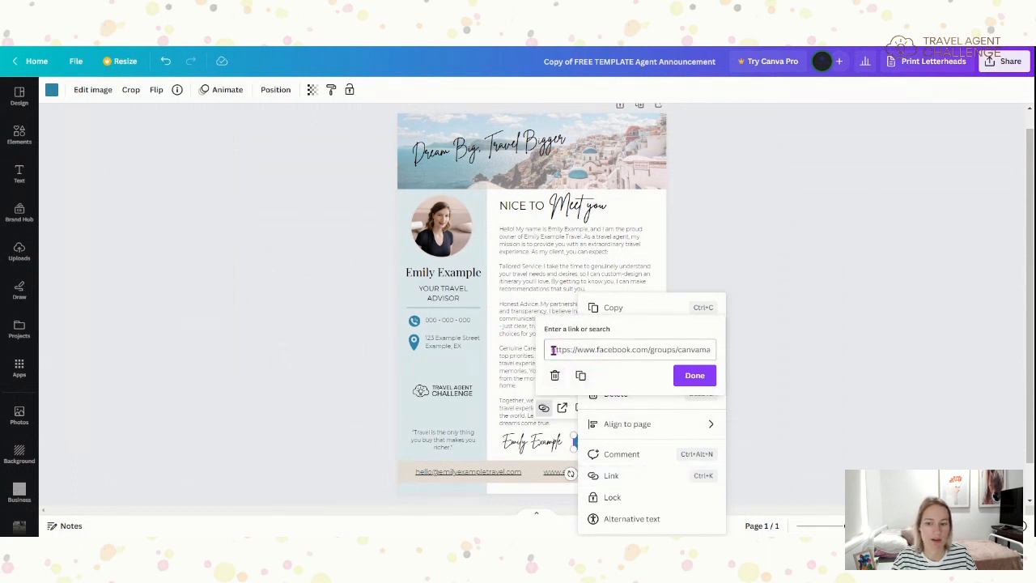
click(669, 352)
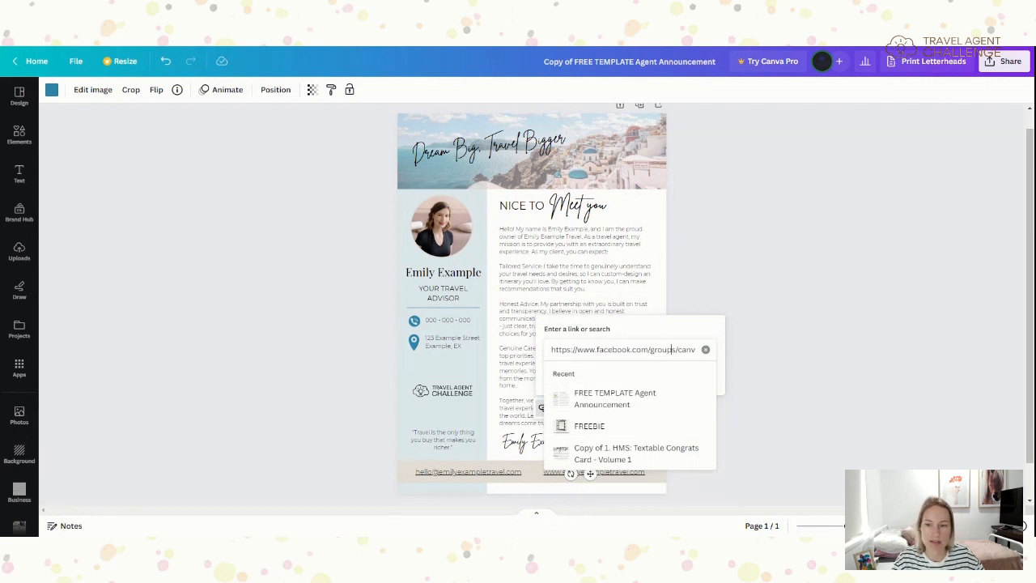
key(Right)
key(Right)
key(Right)
key(Right)
key(Right)
key(Right)
key(Right)
key(Right)
key(Right)
key(Right)
key(Right)
key(Right)
key(Right)
key(Right)
key(Right)
key(Right)
key(Right)
key(Right)
key(Right)
key(Right)
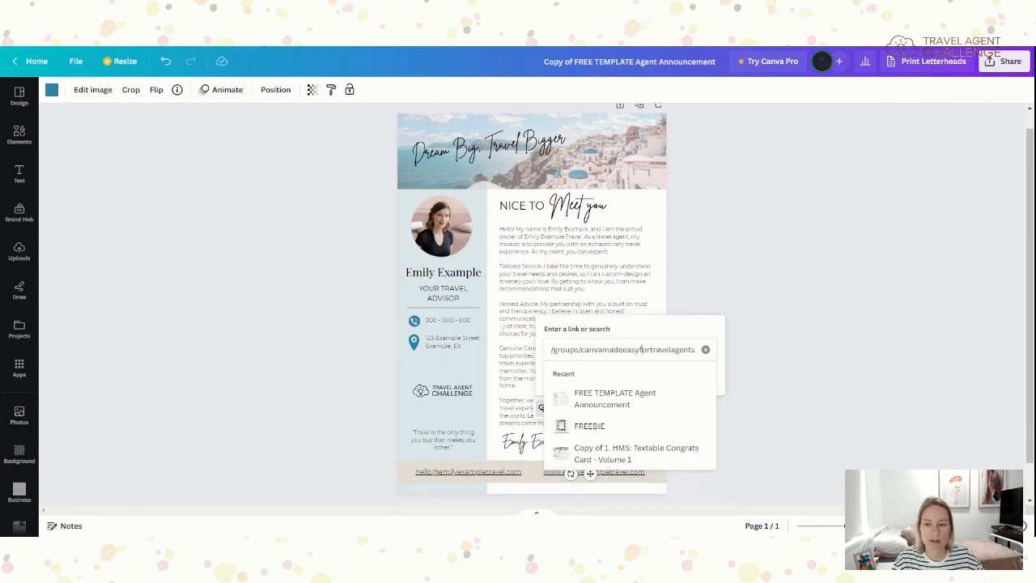
key(Left)
key(Left)
key(Left)
key(Left)
key(Left)
key(Left)
key(Left)
key(Left)
key(Left)
key(Left)
key(Left)
key(Left)
key(Left)
key(Left)
key(Left)
key(Left)
key(Left)
key(Left)
key(Left)
key(Left)
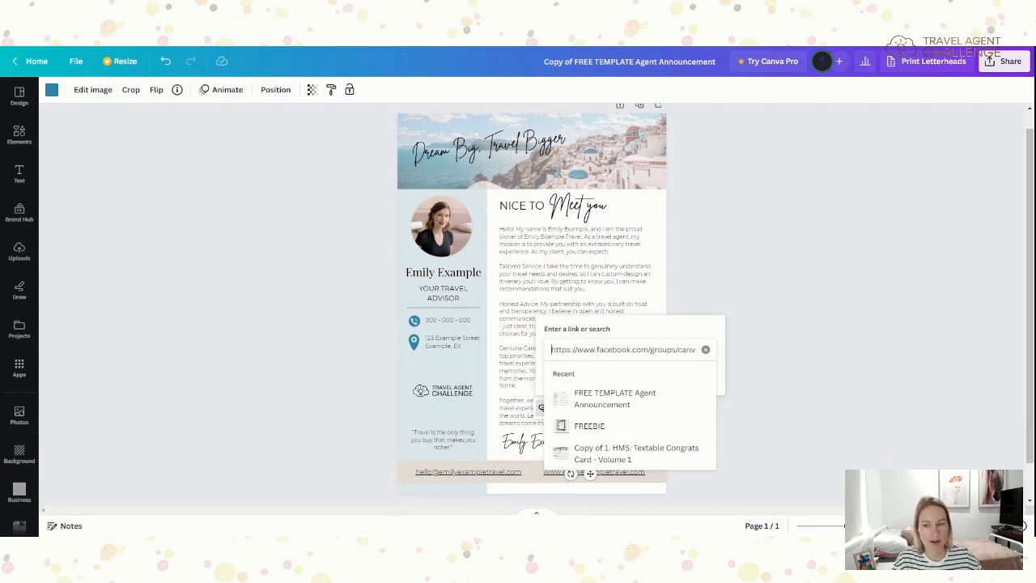
click(358, 418)
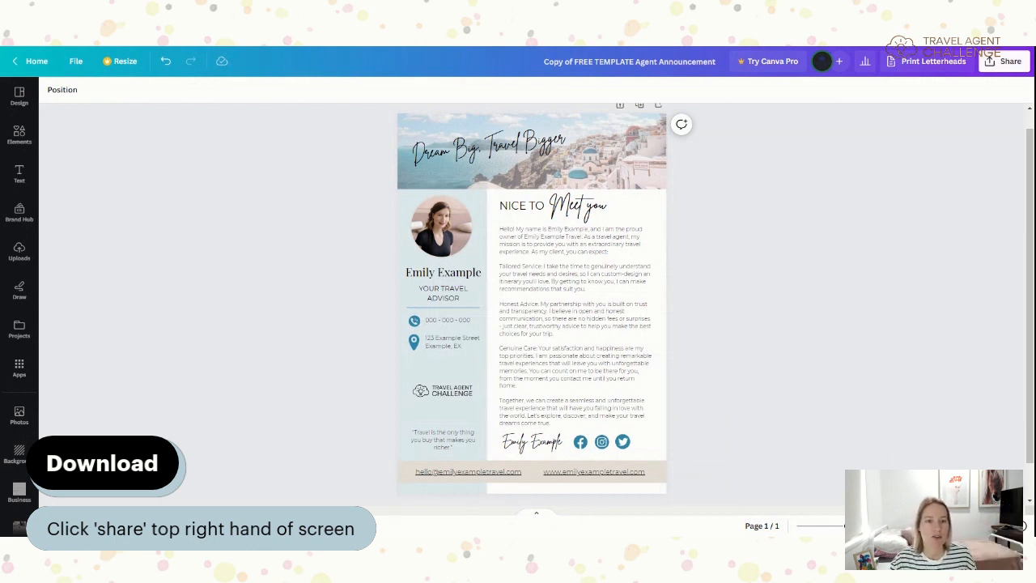
Download the finished letterhead as a PDF Standard file
click(1009, 63)
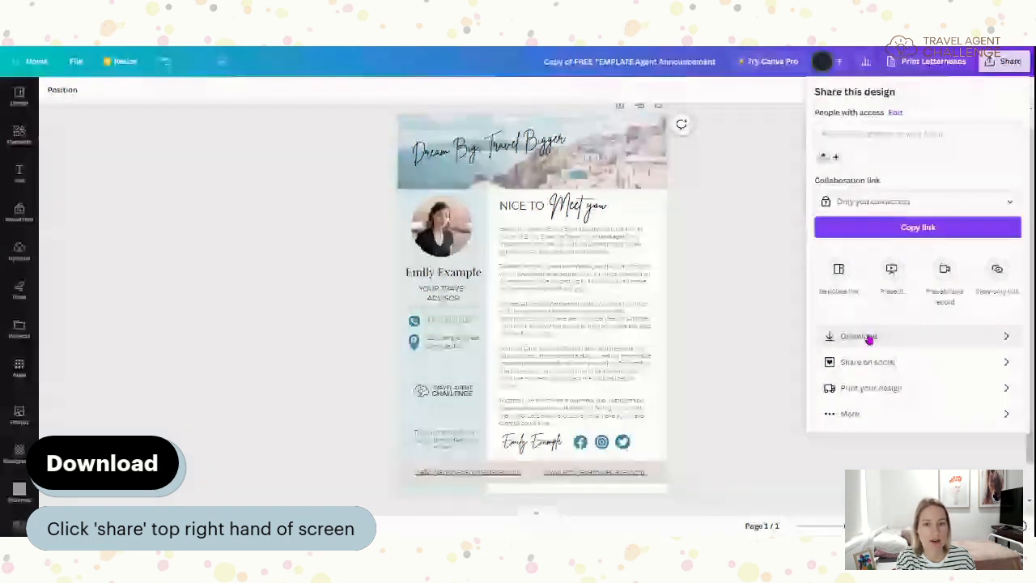
click(868, 339)
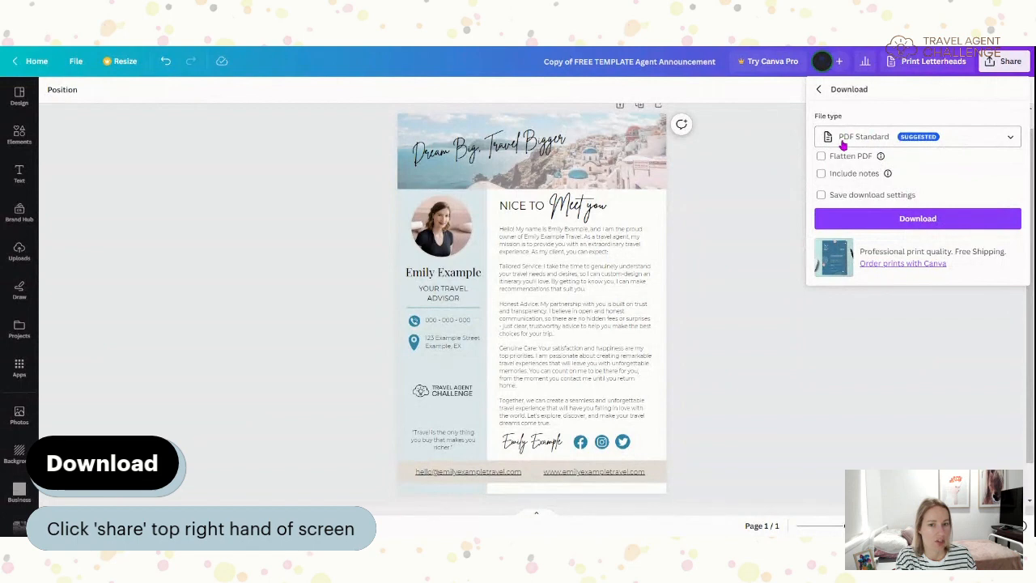
click(996, 143)
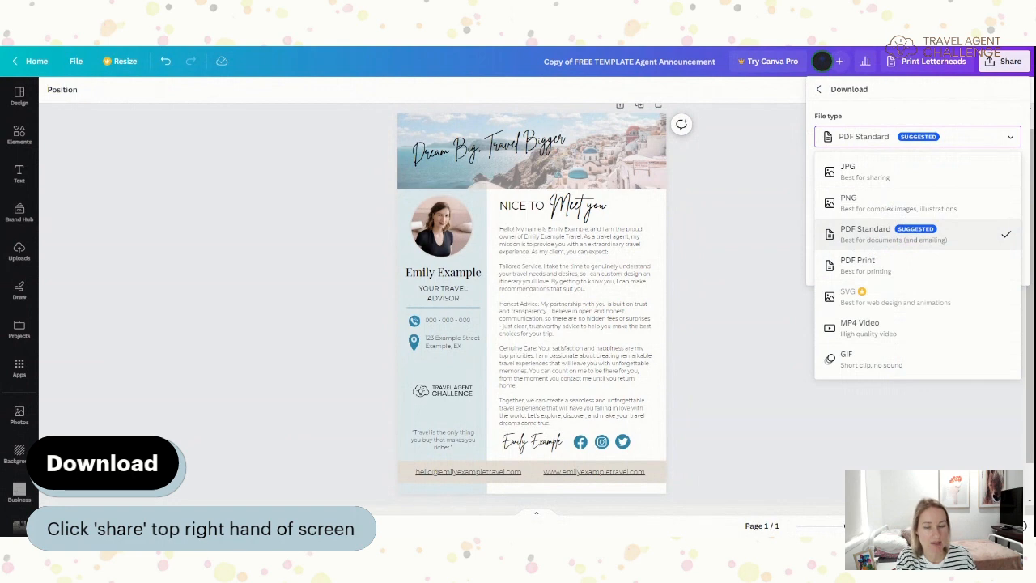
click(927, 237)
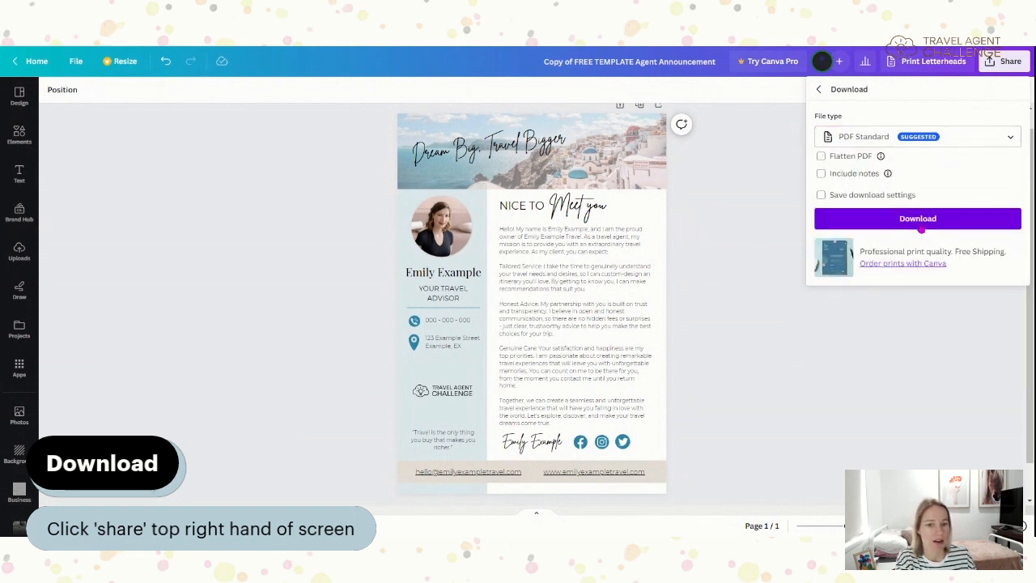
click(922, 226)
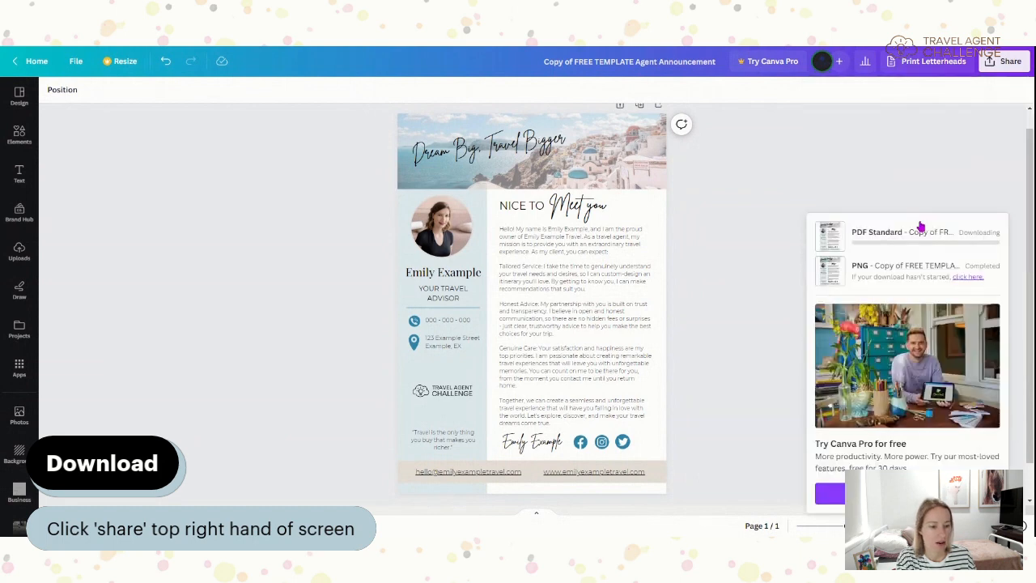